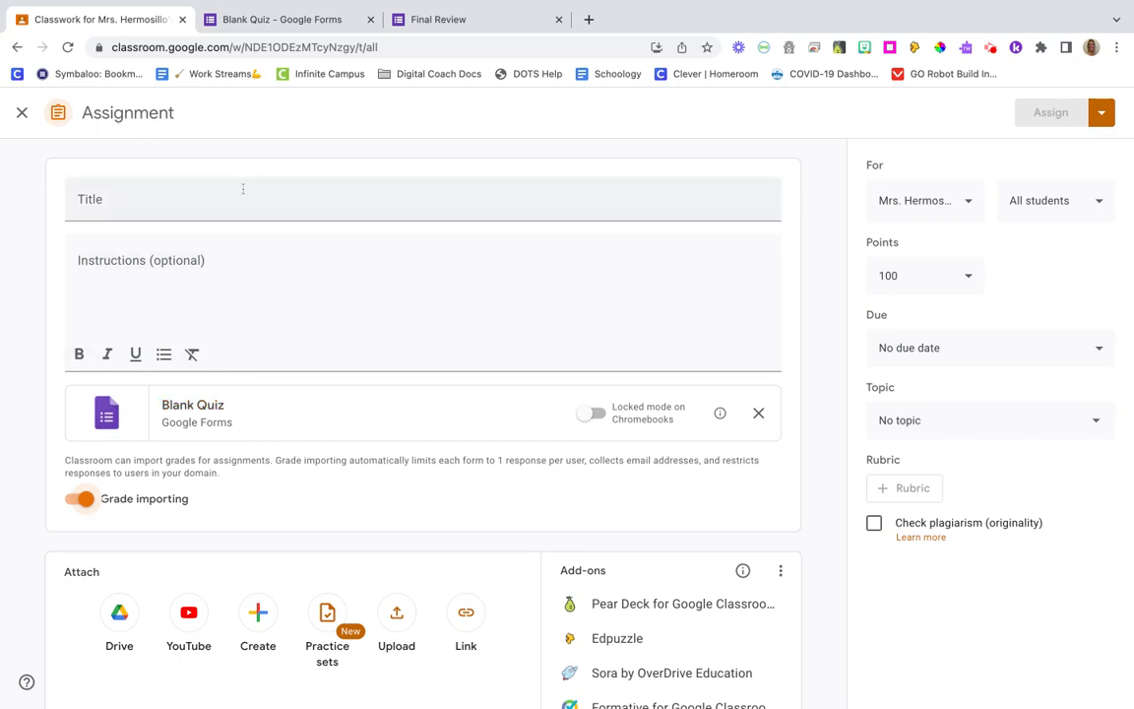
Step: Switch to the Blank Quiz form in Google Forms and open the states of matter checkbox question's answer key, keeping solid marked correct
{"action": "left_click", "coordinate": [280, 24]}
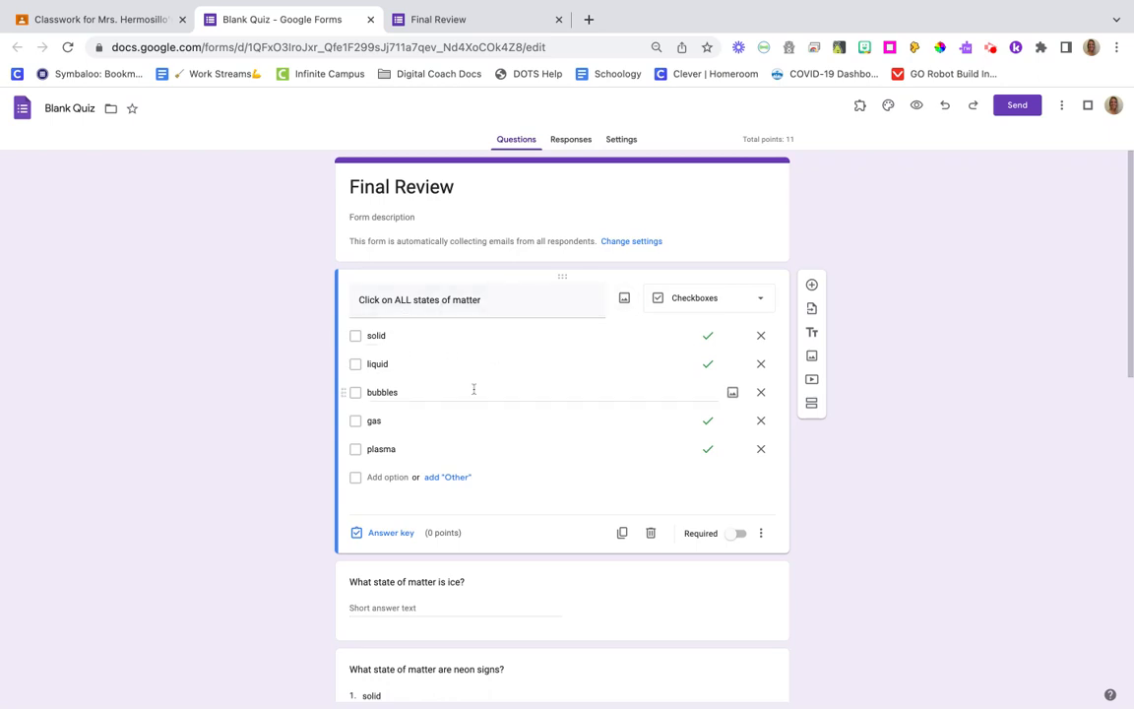
{"action": "left_click", "coordinate": [387, 533]}
{"action": "left_click", "coordinate": [361, 363]}
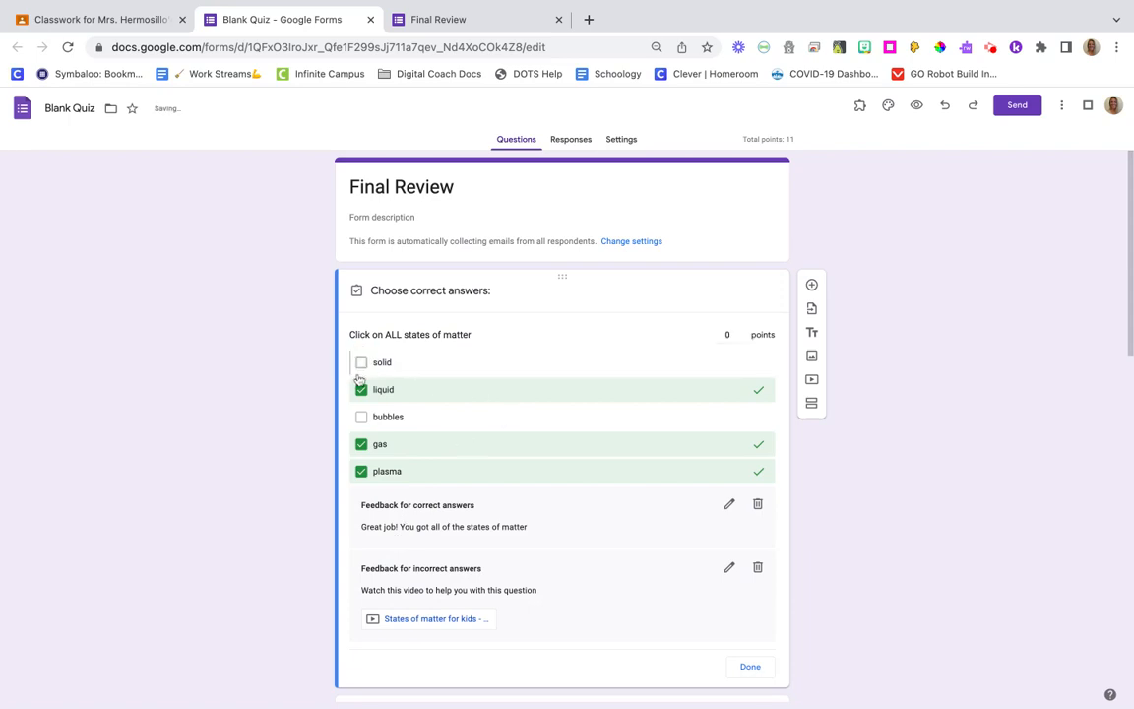
{"action": "left_click", "coordinate": [361, 363]}
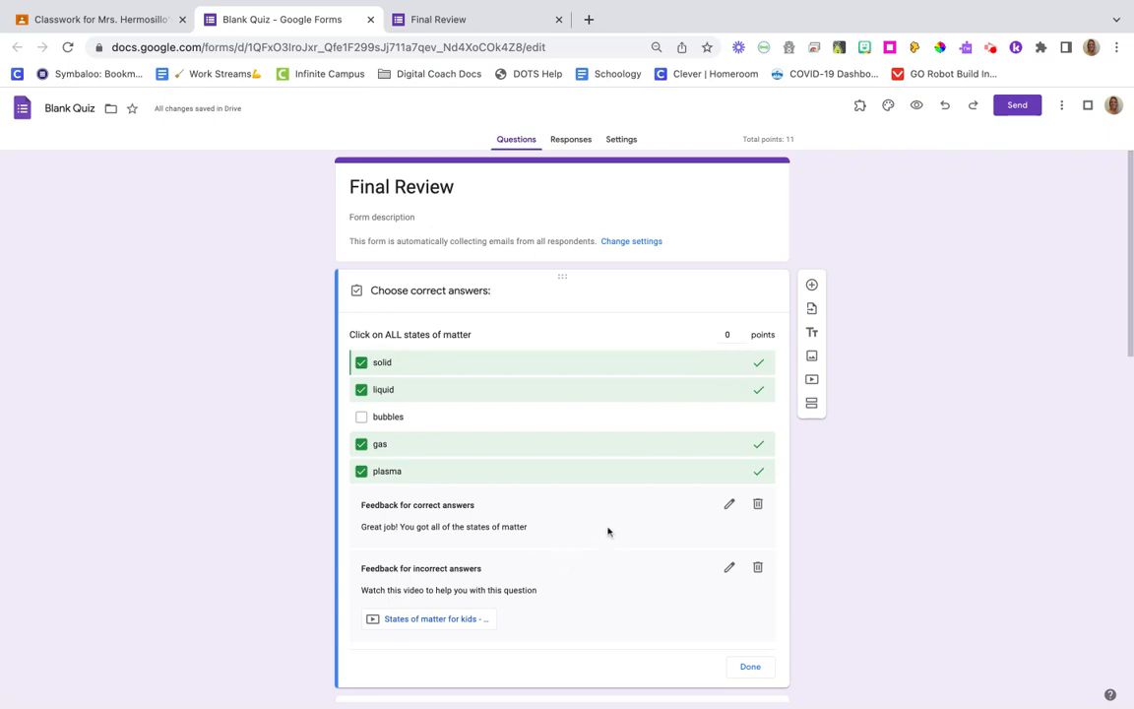
Step: Add a blank multiple choice question after the states of matter checkbox question and open its answer key
{"action": "scroll", "coordinate": [602, 523], "scroll_direction": "down", "scroll_amount": 1}
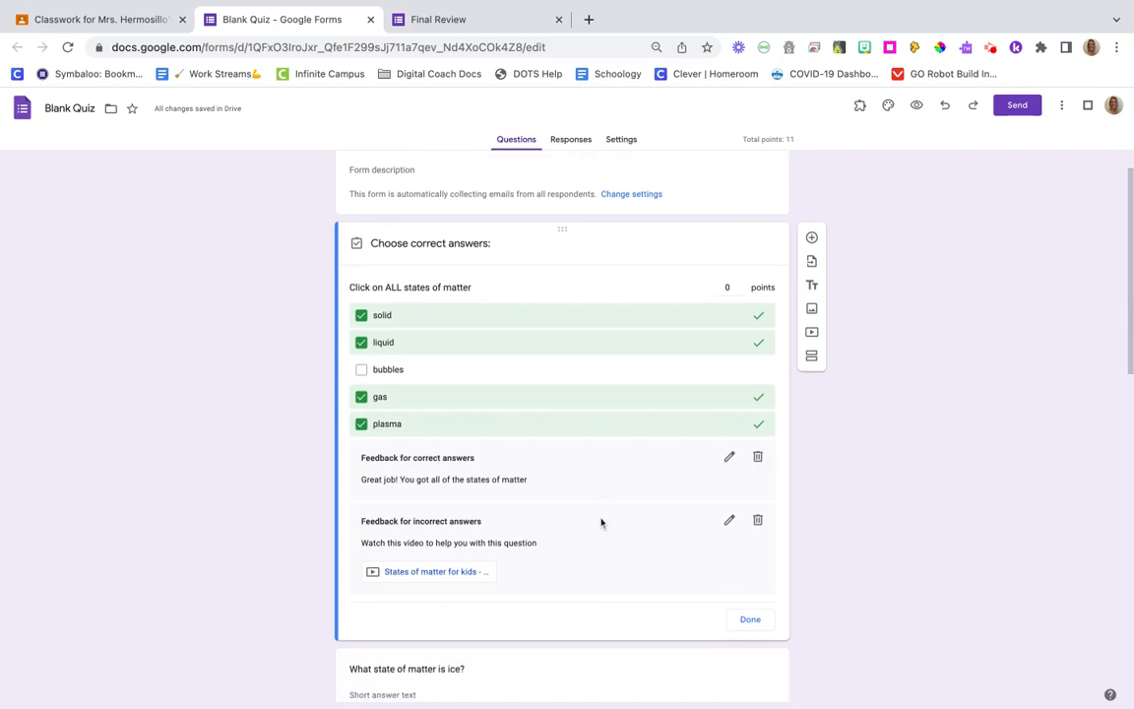
{"action": "scroll", "coordinate": [729, 499], "scroll_direction": "down", "scroll_amount": 10}
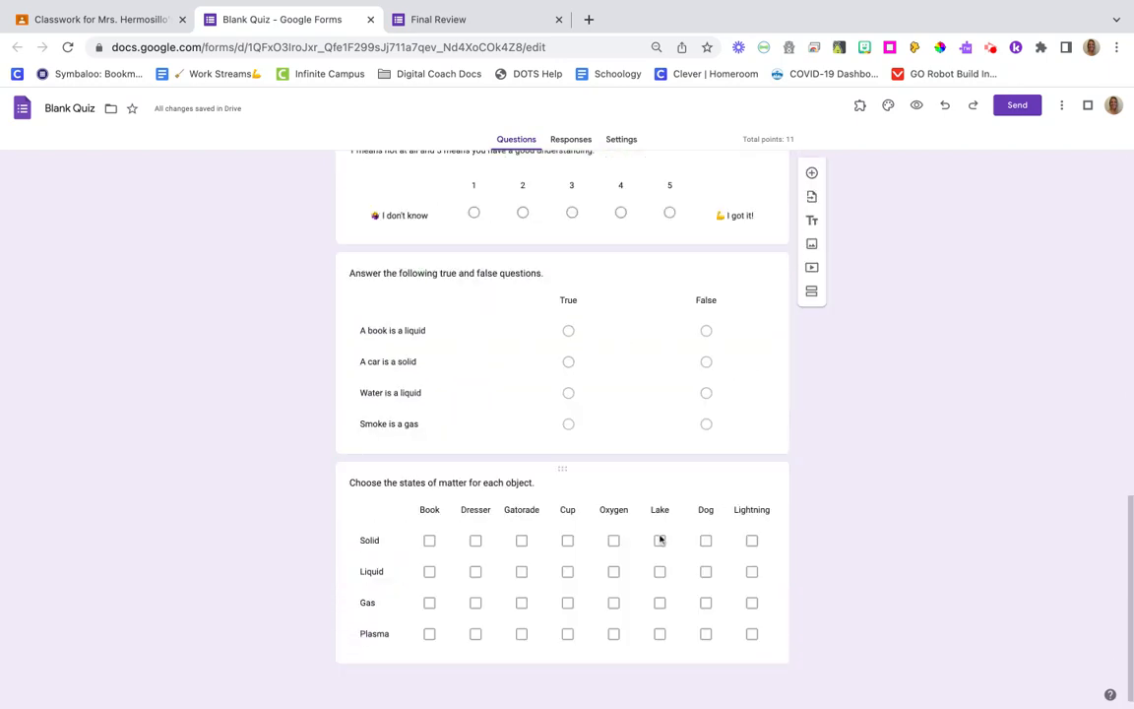
{"action": "left_click", "coordinate": [811, 172]}
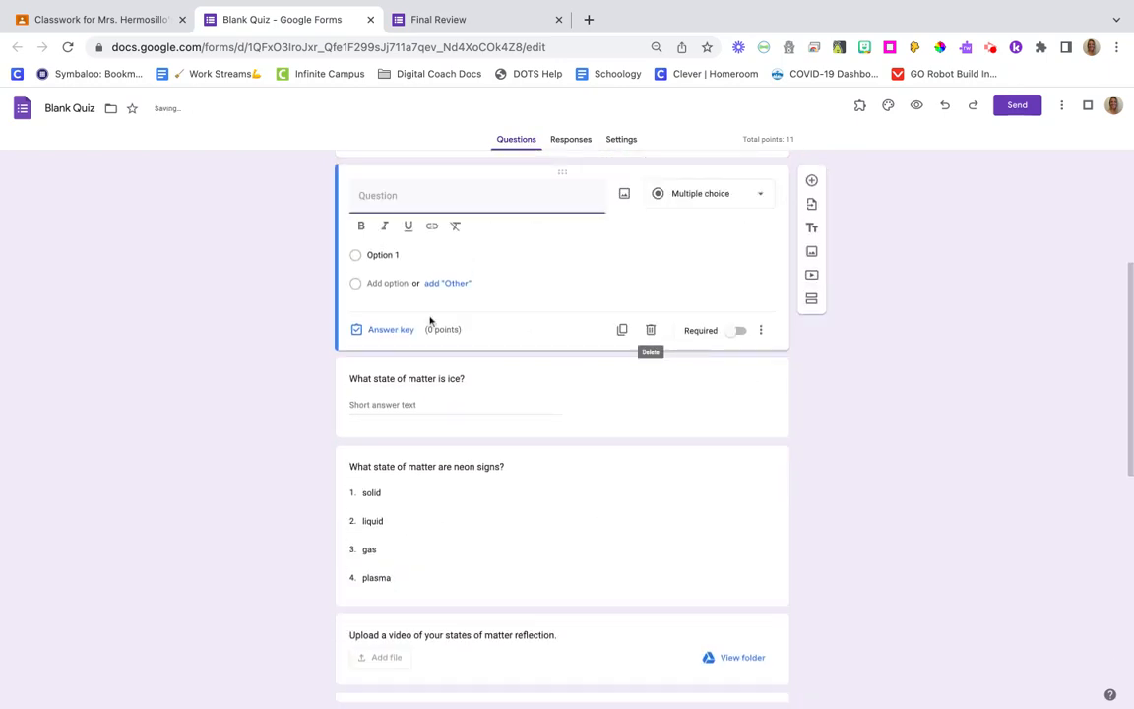
{"action": "left_click", "coordinate": [394, 330]}
Step: Examine the feedback options for incorrect and correct answers on the blank question, leaving without adding any feedback
{"action": "left_click", "coordinate": [417, 285]}
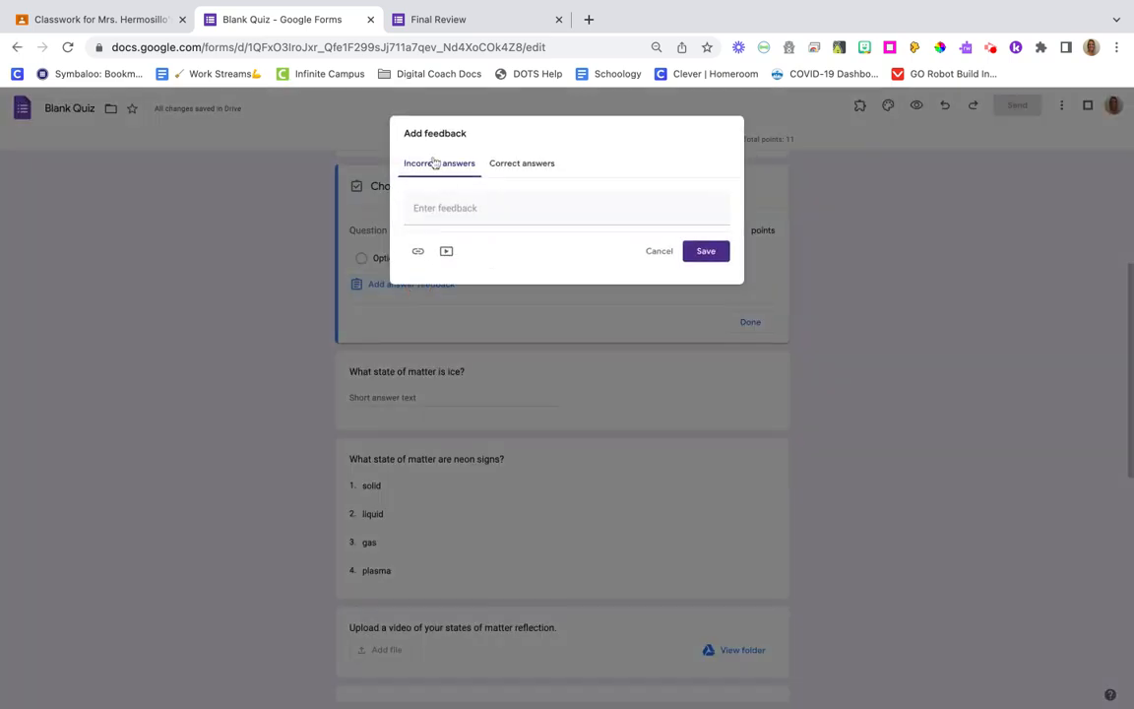
{"action": "left_click", "coordinate": [506, 164]}
{"action": "left_click", "coordinate": [439, 165]}
{"action": "left_click", "coordinate": [655, 253]}
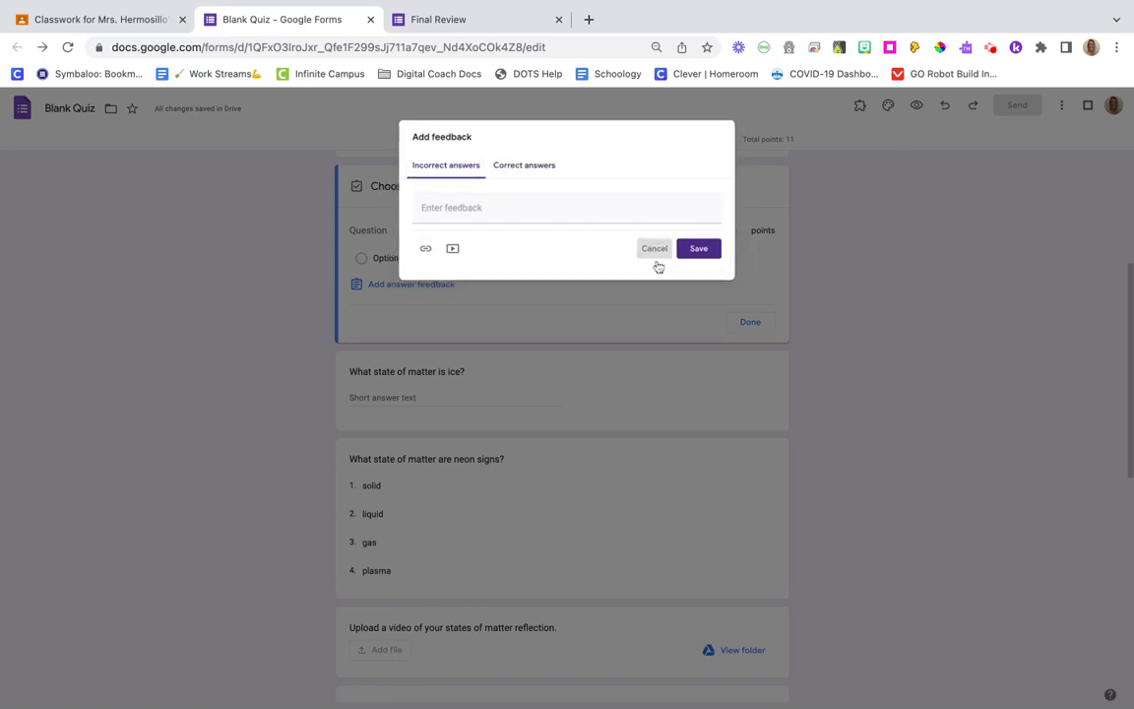
Step: Review the correct-answer and incorrect-answer feedback texts on the "Click on ALL states of matter" question
{"action": "scroll", "coordinate": [612, 337], "scroll_direction": "up", "scroll_amount": 3}
{"action": "left_click", "coordinate": [544, 376]}
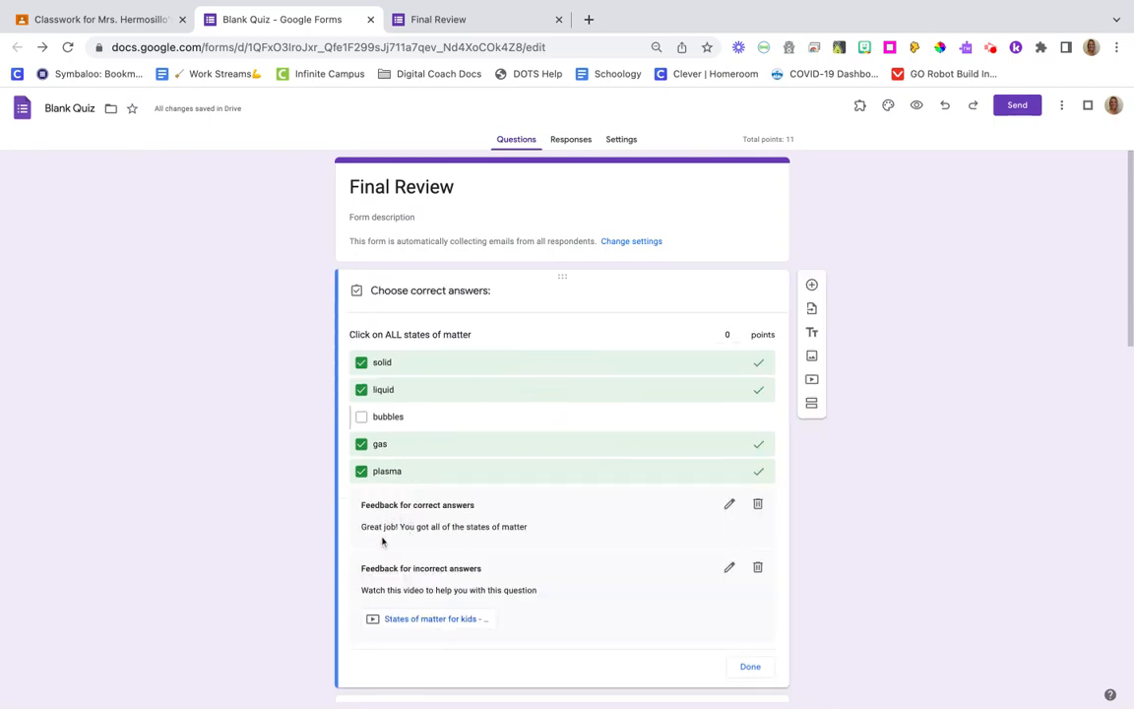
{"action": "left_click_drag", "start_coordinate": [366, 530], "coordinate": [530, 544]}
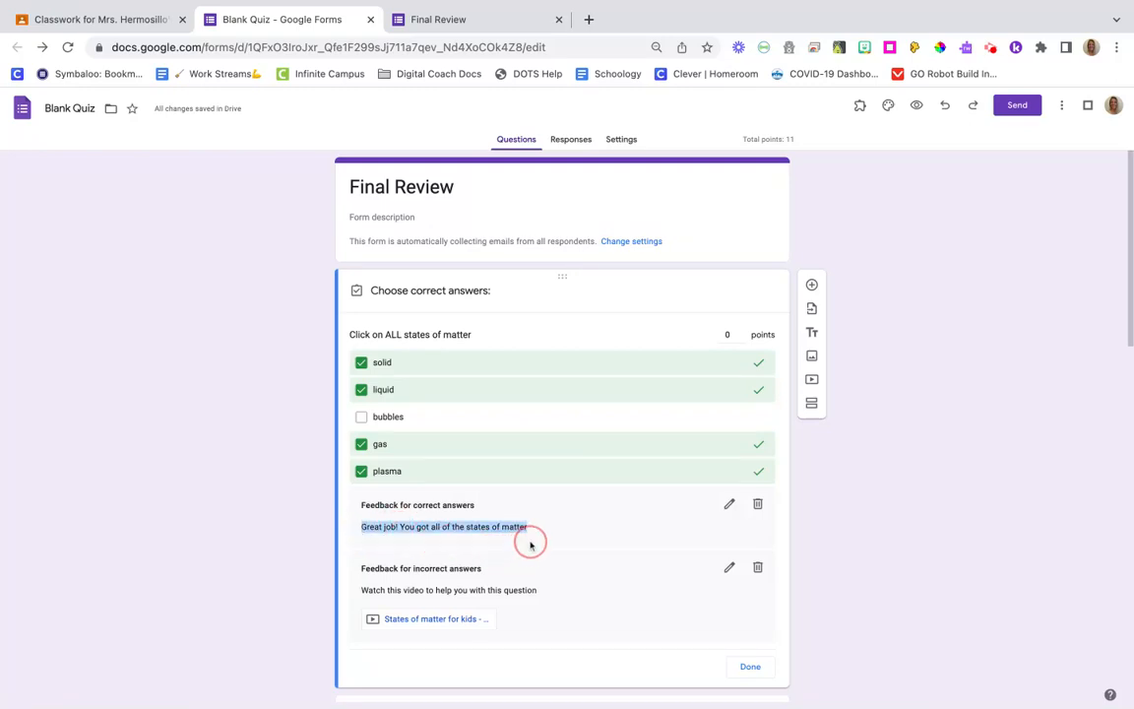
{"action": "scroll", "coordinate": [643, 532], "scroll_direction": "down", "scroll_amount": 2}
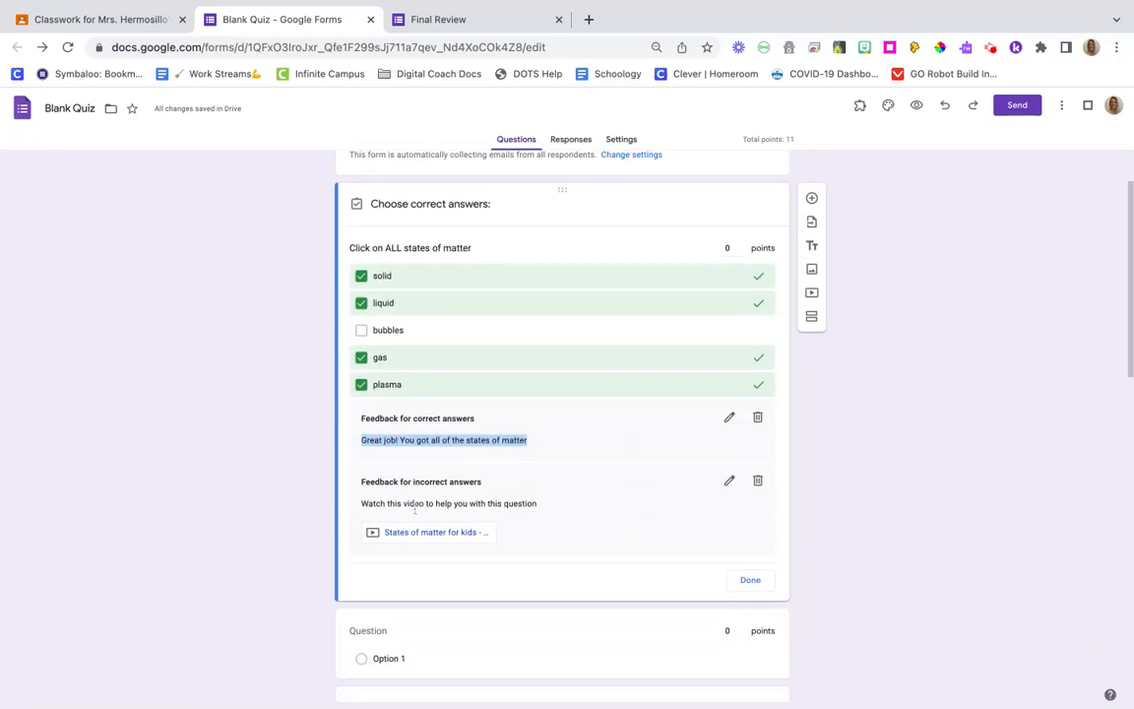
{"action": "left_click_drag", "start_coordinate": [361, 507], "coordinate": [554, 509]}
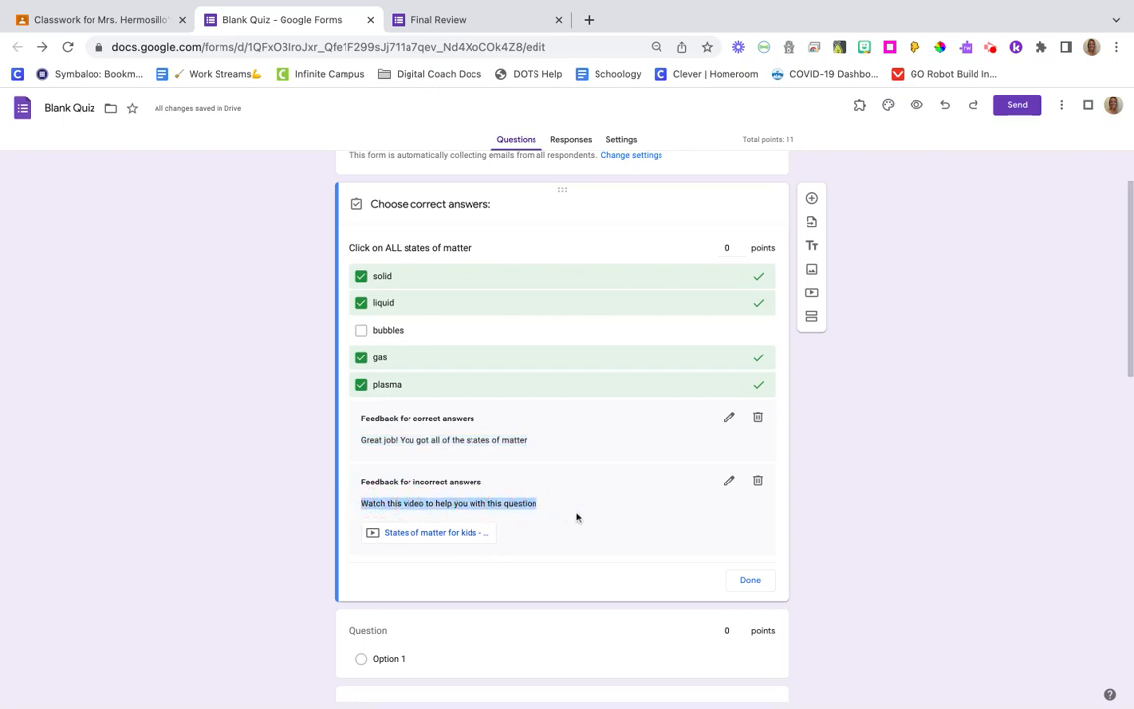
Step: Check the question type of "What state of matter is ice?" and open its answer key to review the answers and feedback
{"action": "scroll", "coordinate": [577, 517], "scroll_direction": "down", "scroll_amount": 3}
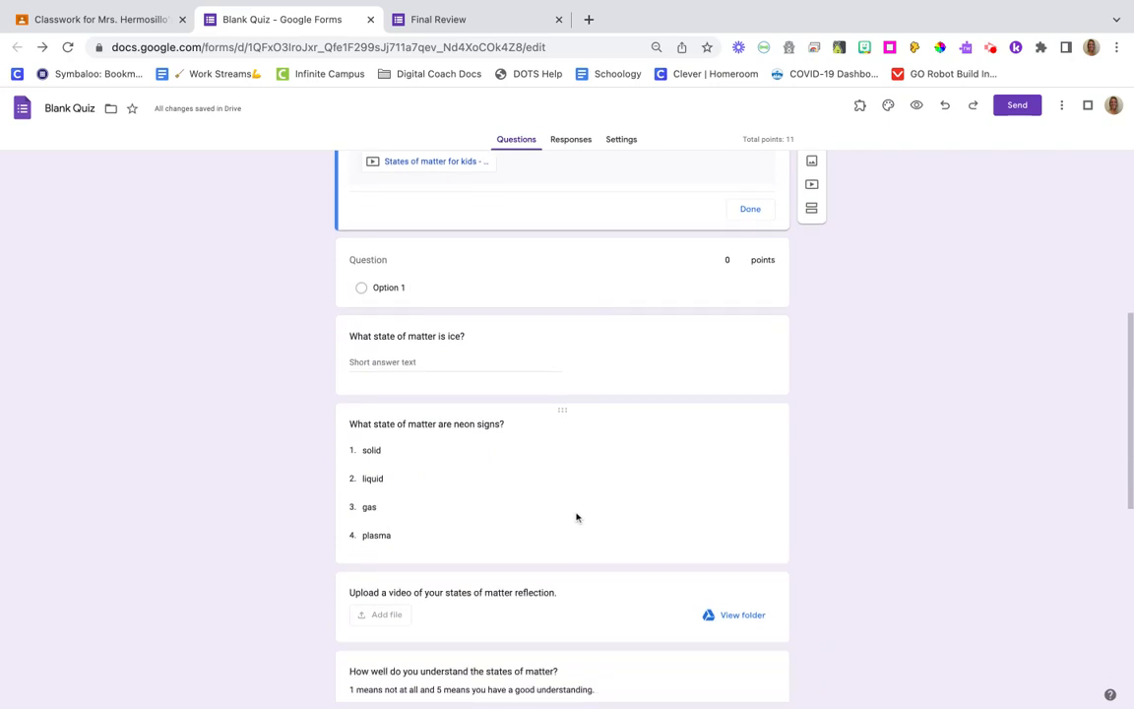
{"action": "left_click", "coordinate": [527, 361]}
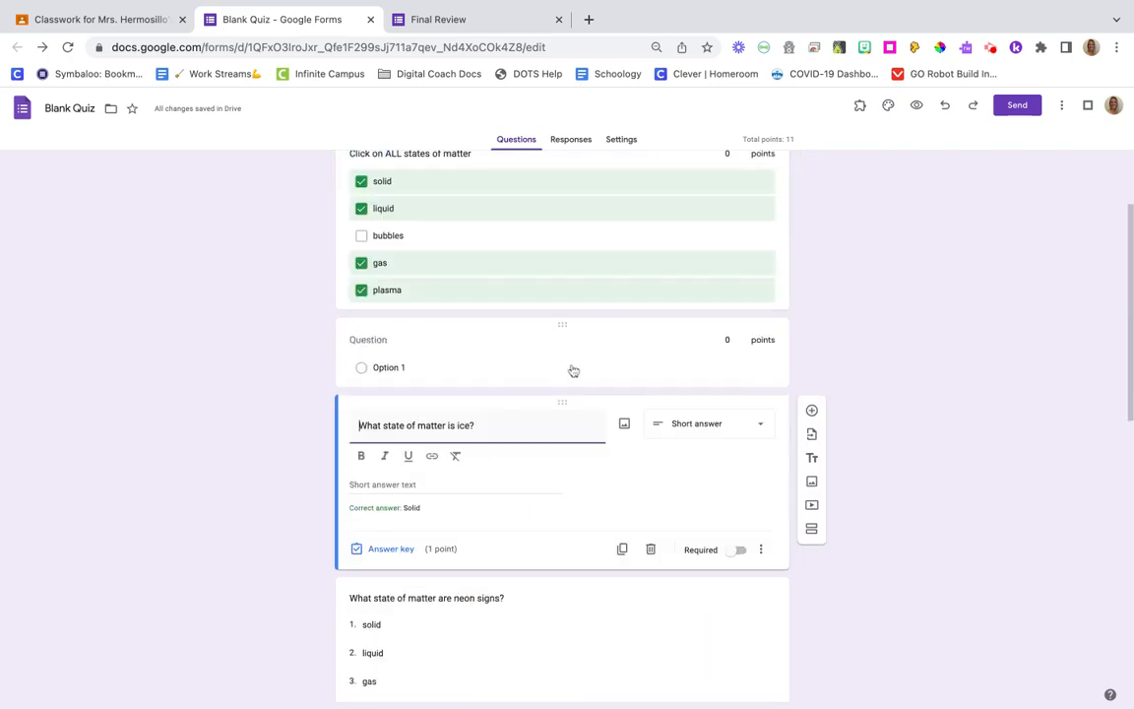
{"action": "left_click", "coordinate": [728, 430]}
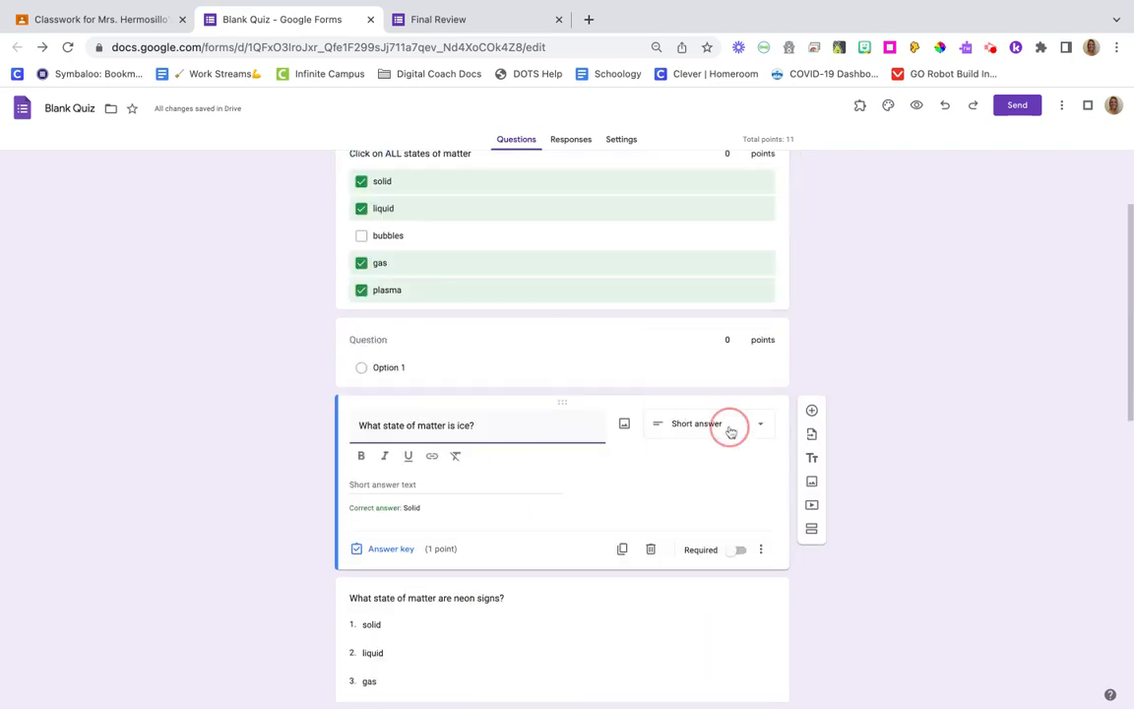
{"action": "left_click", "coordinate": [603, 452]}
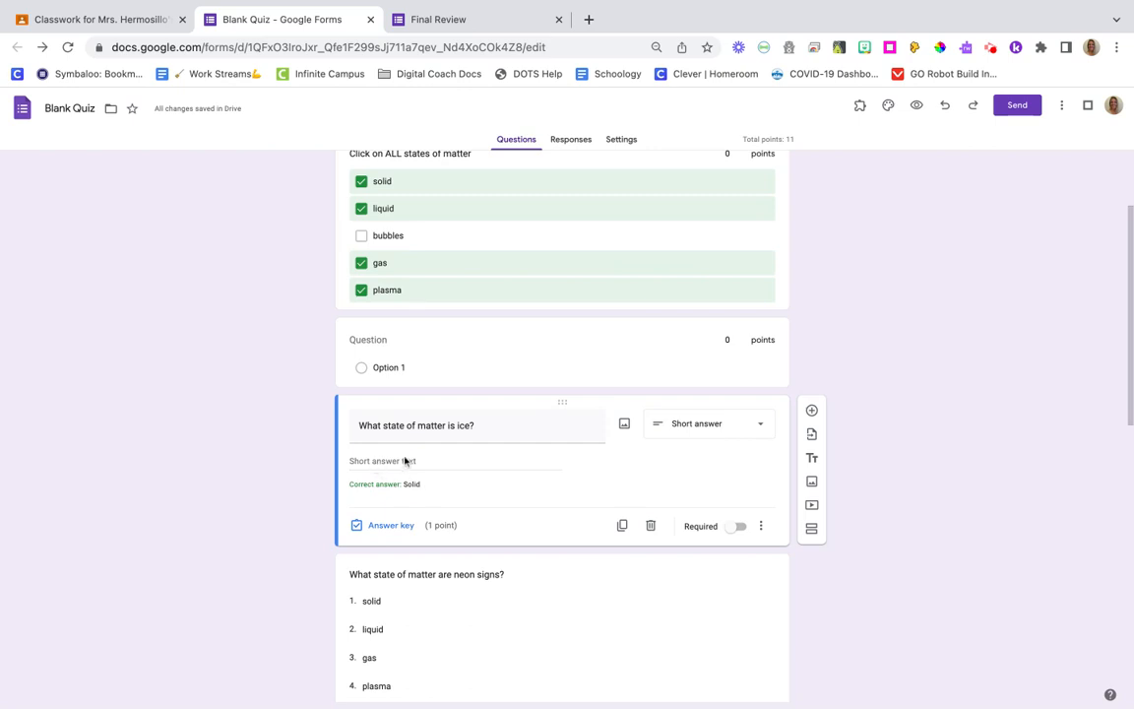
{"action": "left_click", "coordinate": [403, 526]}
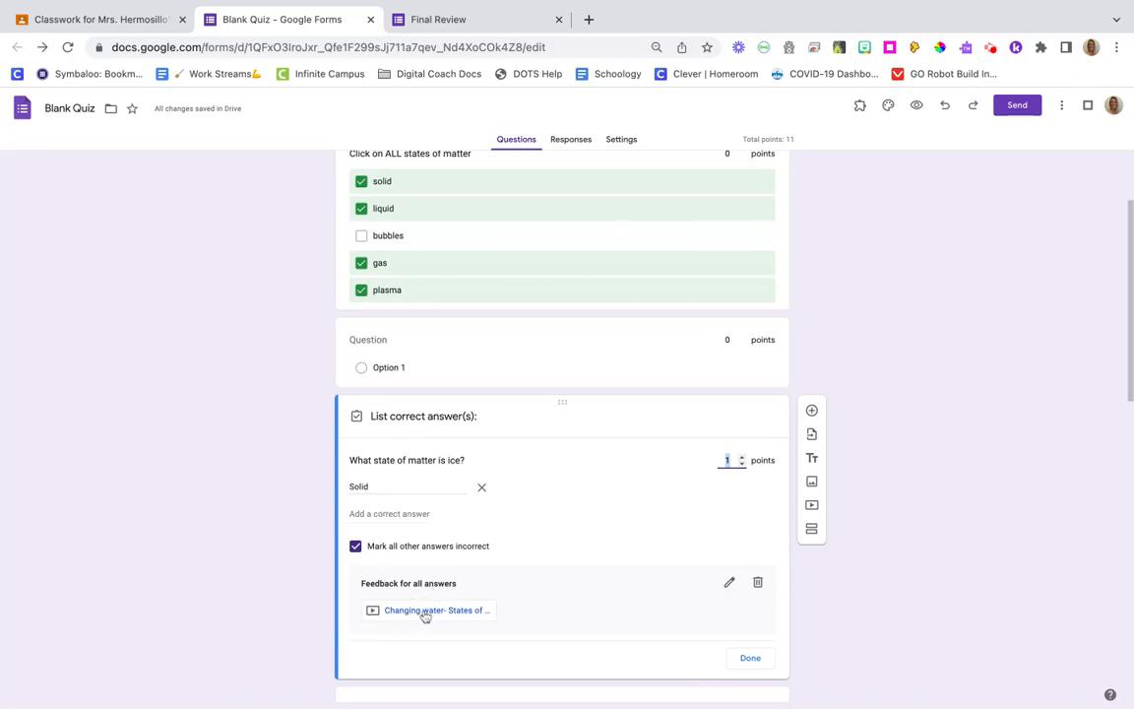
Step: Open the answer key of the dropdown question "What state of matter are neon signs?" to review its correct answer
{"action": "scroll", "coordinate": [425, 616], "scroll_direction": "down", "scroll_amount": 5}
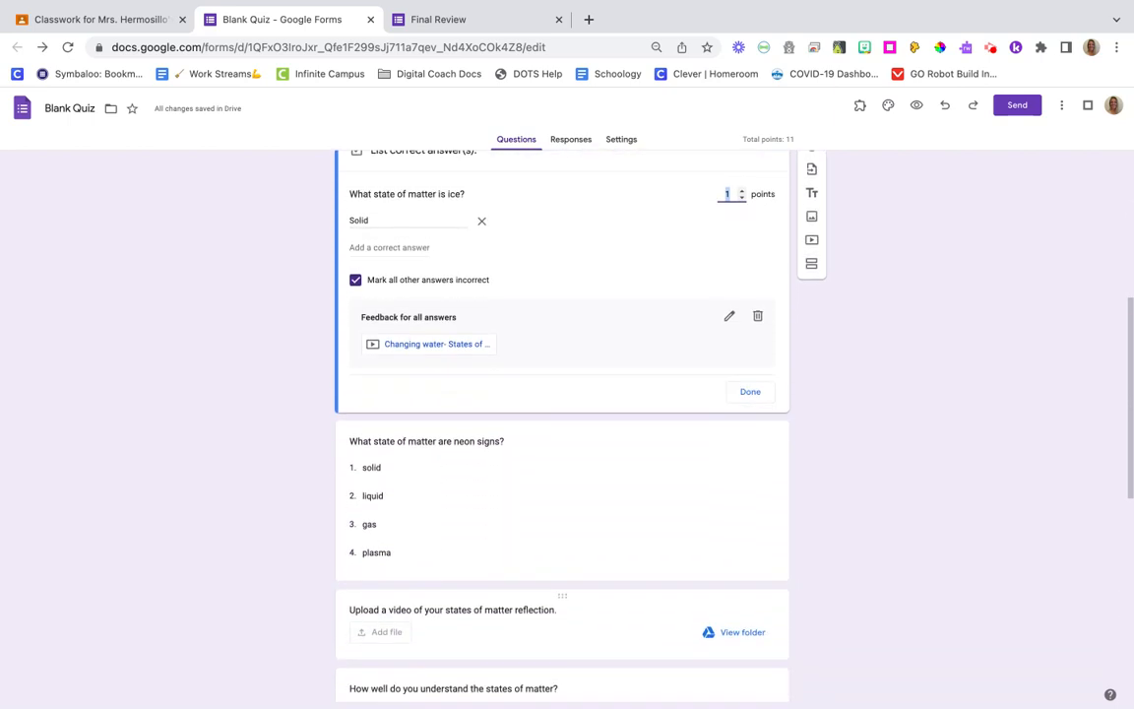
{"action": "left_click", "coordinate": [581, 429]}
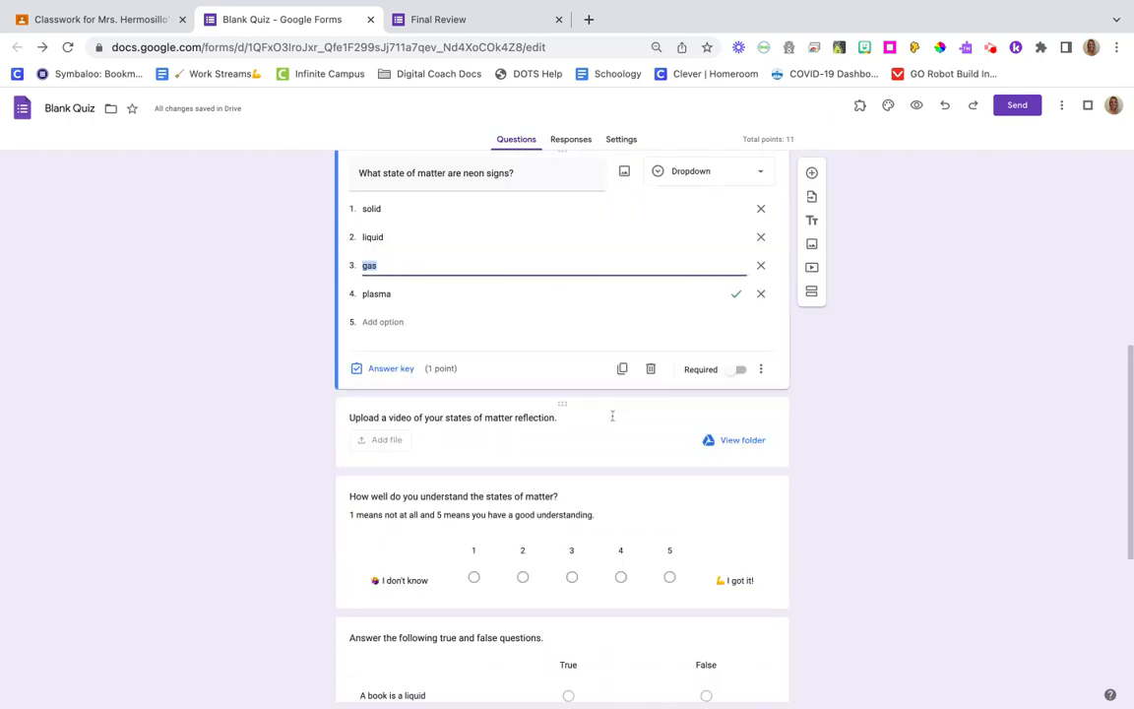
{"action": "scroll", "coordinate": [610, 386], "scroll_direction": "up", "scroll_amount": 2}
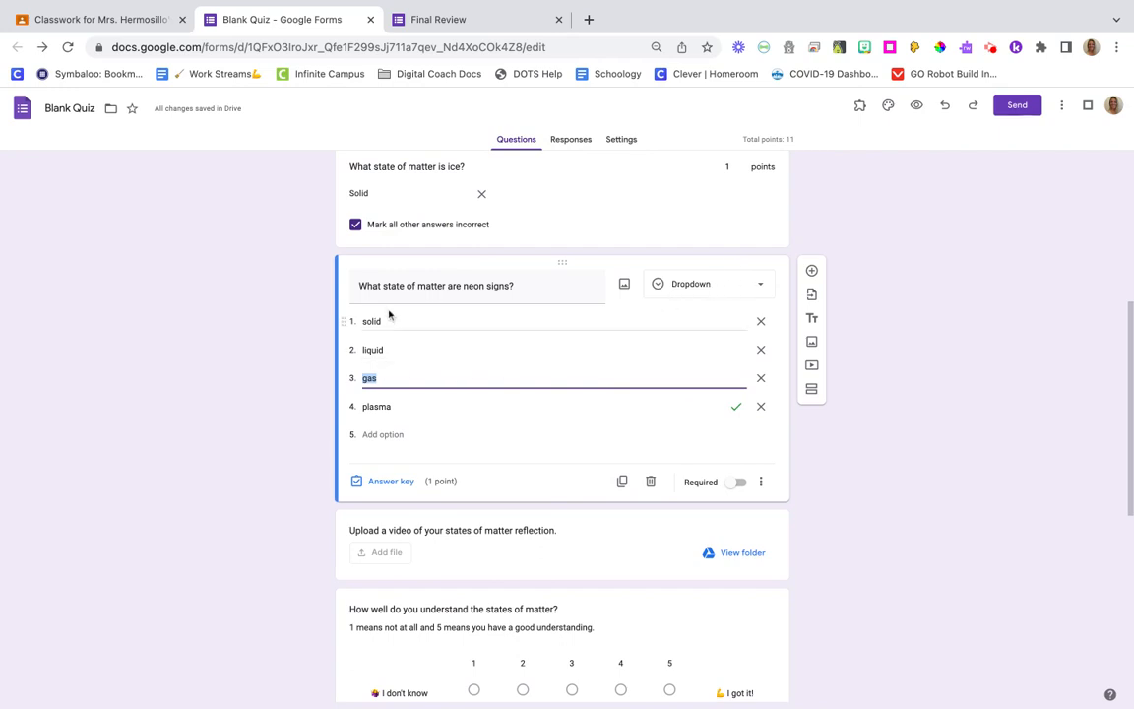
{"action": "left_click", "coordinate": [382, 484]}
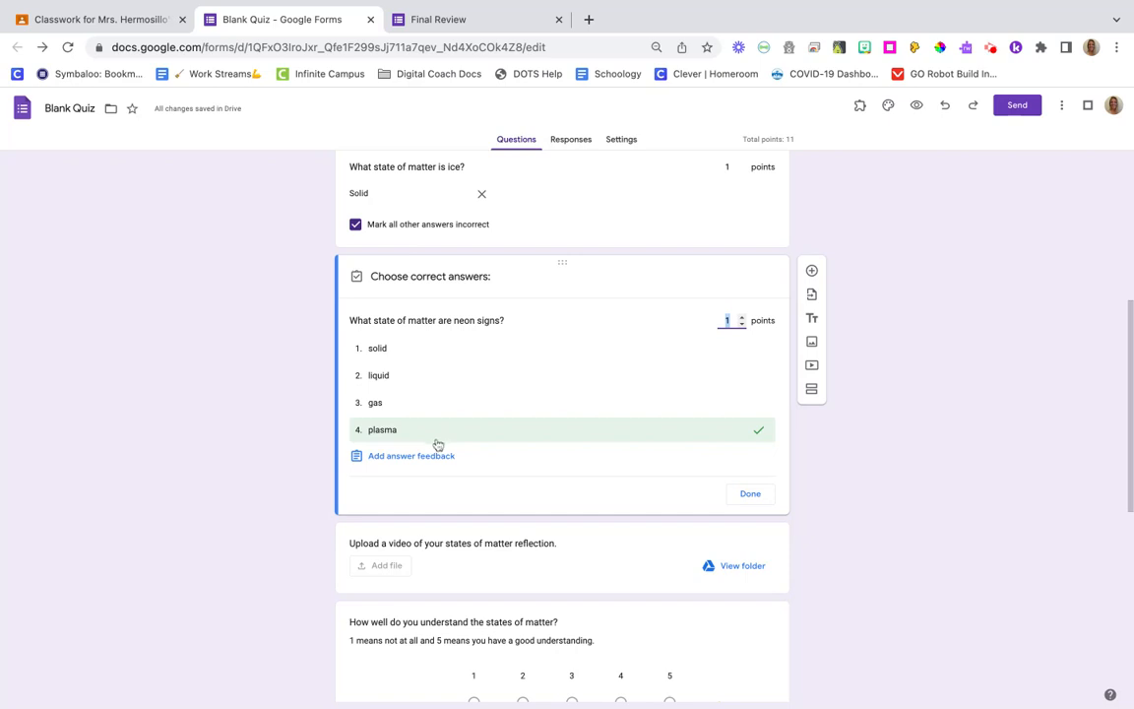
Step: Open the video reflection upload question and view the available question types, keeping File upload
{"action": "scroll", "coordinate": [414, 460], "scroll_direction": "down", "scroll_amount": 3}
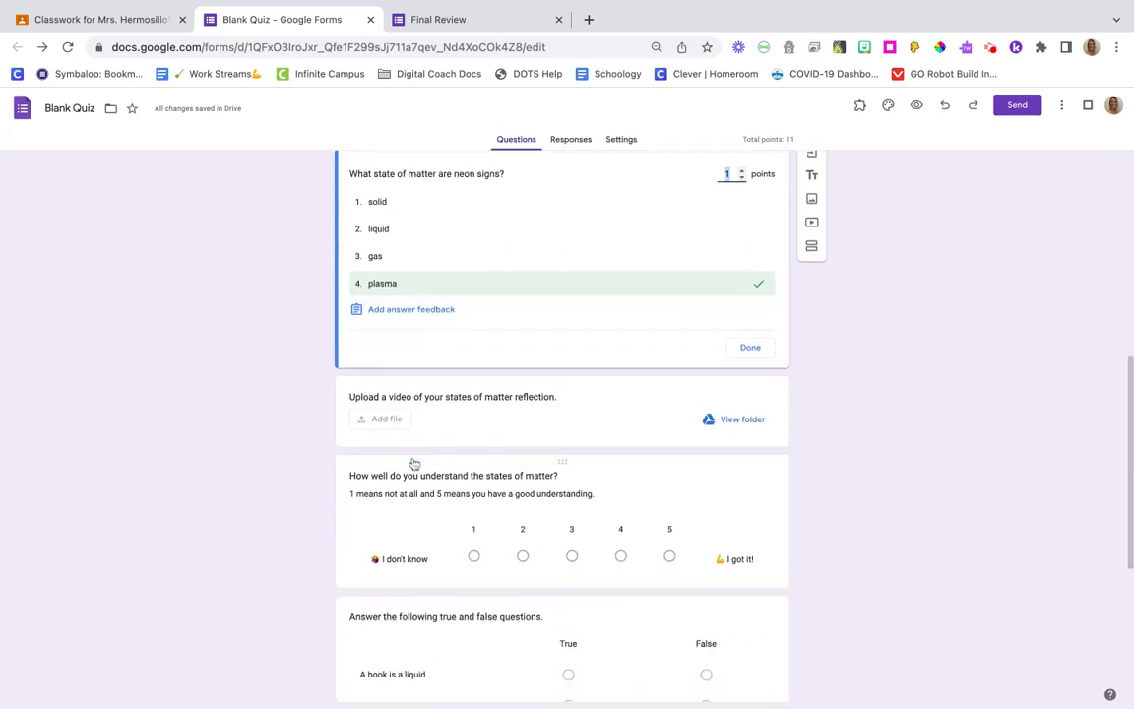
{"action": "scroll", "coordinate": [414, 461], "scroll_direction": "down", "scroll_amount": 2}
{"action": "left_click", "coordinate": [577, 351]}
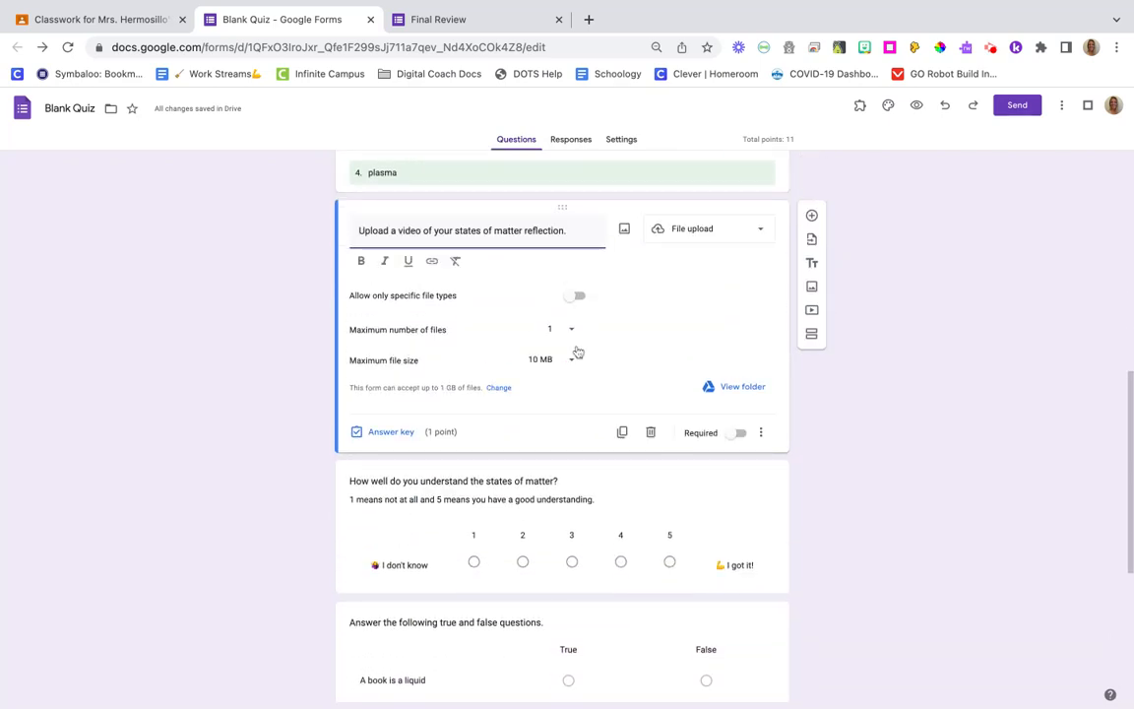
{"action": "left_click", "coordinate": [740, 234]}
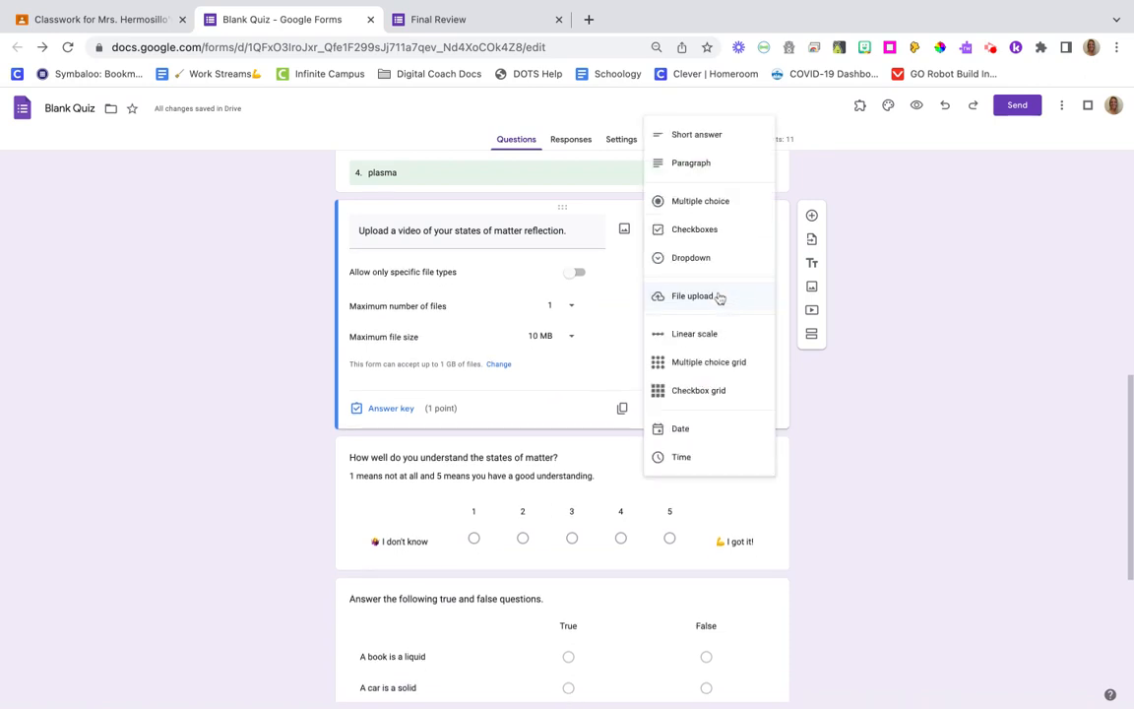
{"action": "left_click", "coordinate": [612, 301]}
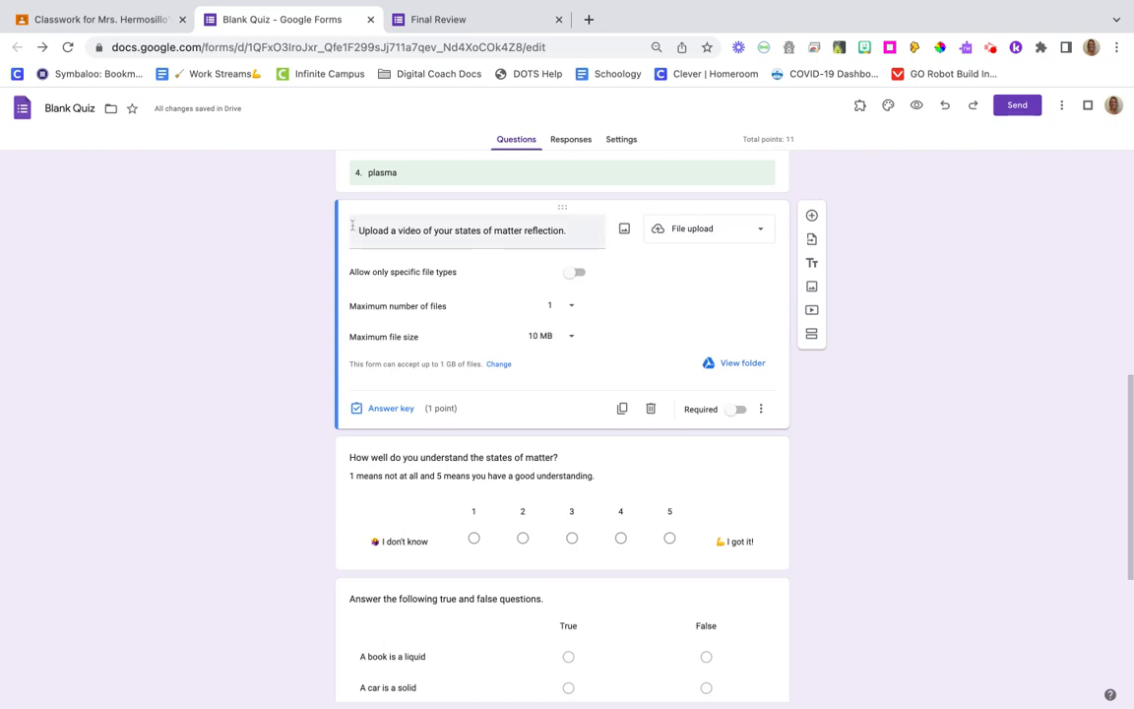
Step: Examine the upload question's file type restriction, maximum number of files and maximum file size without changing them, and open its answer key
{"action": "left_click", "coordinate": [576, 272]}
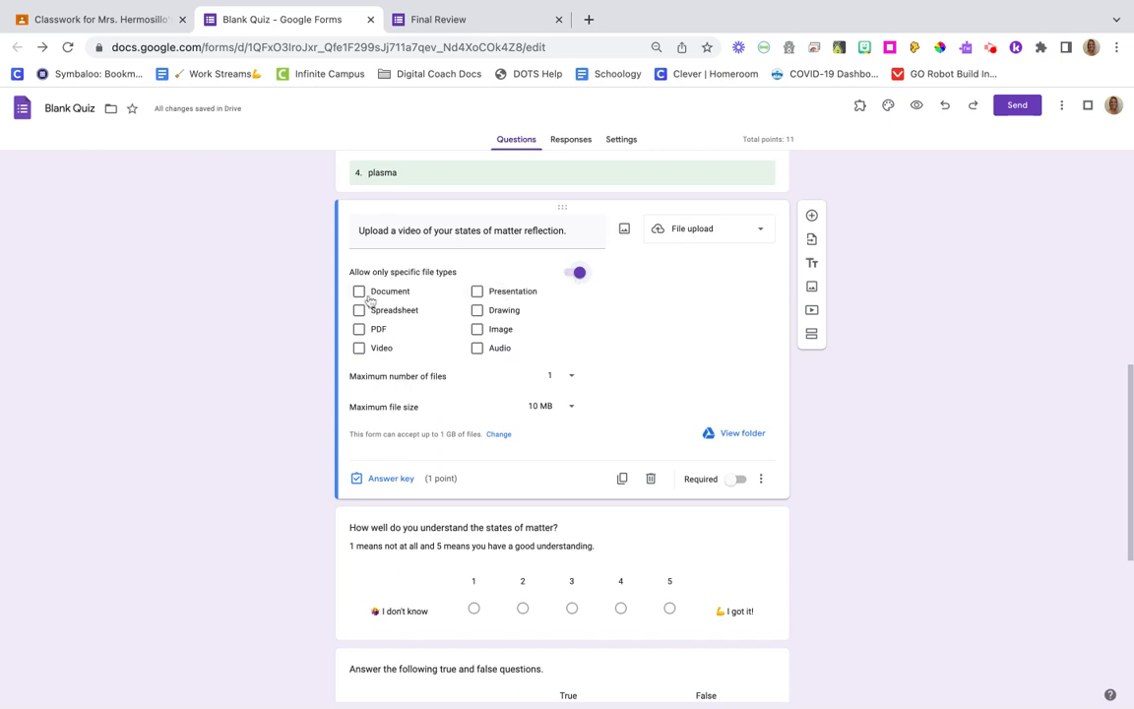
{"action": "left_click", "coordinate": [579, 274]}
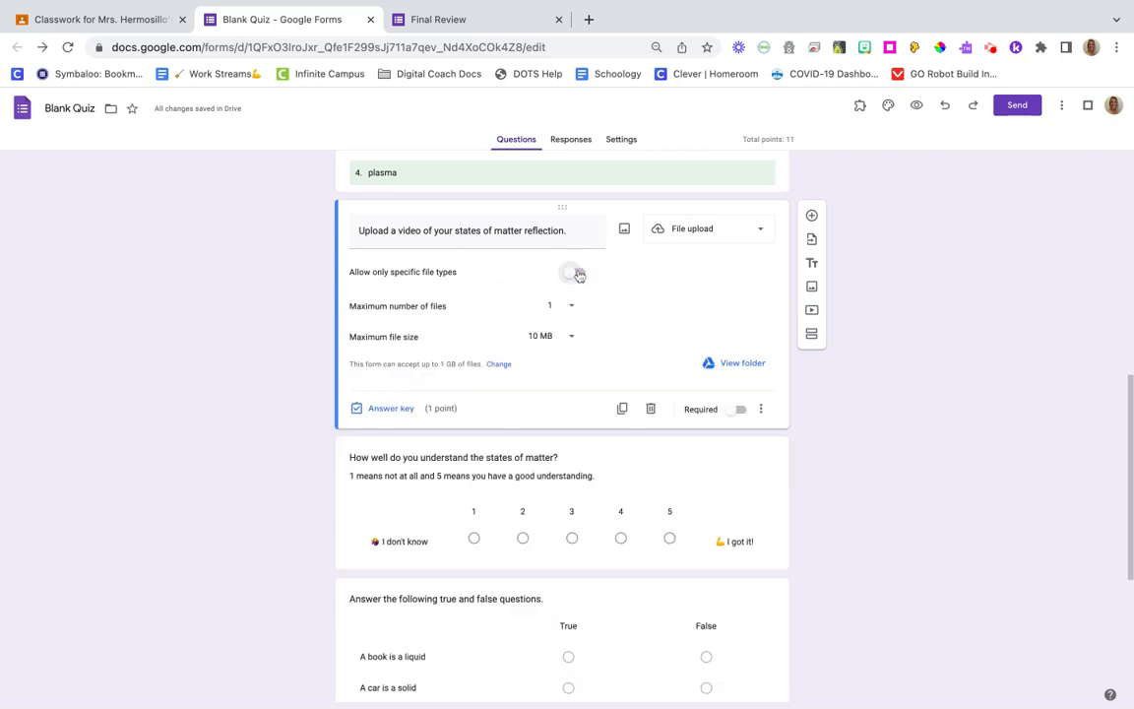
{"action": "left_click", "coordinate": [571, 306]}
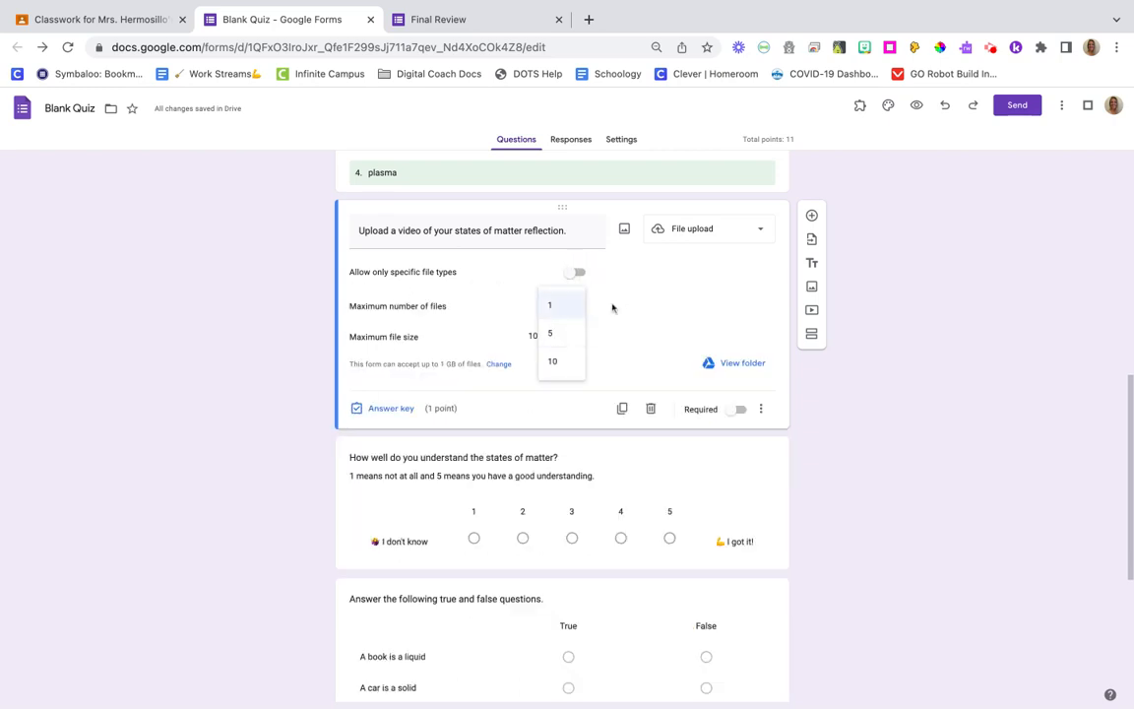
{"action": "left_click", "coordinate": [642, 301]}
{"action": "left_click", "coordinate": [572, 335]}
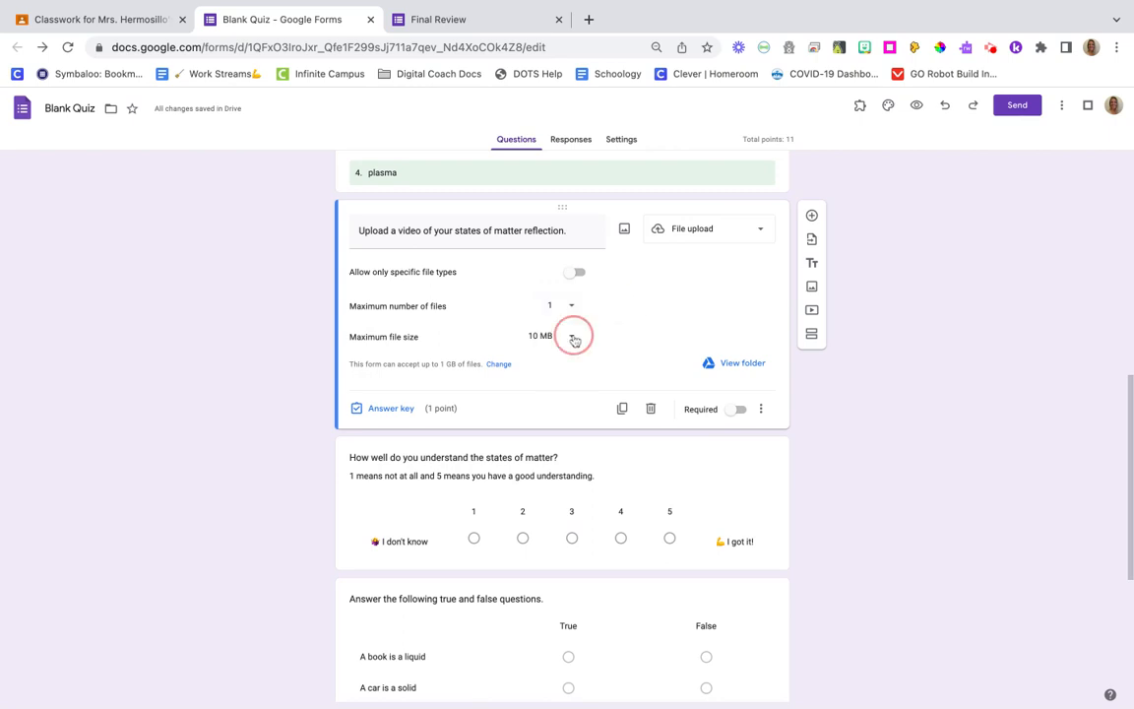
{"action": "left_click", "coordinate": [630, 311]}
{"action": "left_click", "coordinate": [389, 407]}
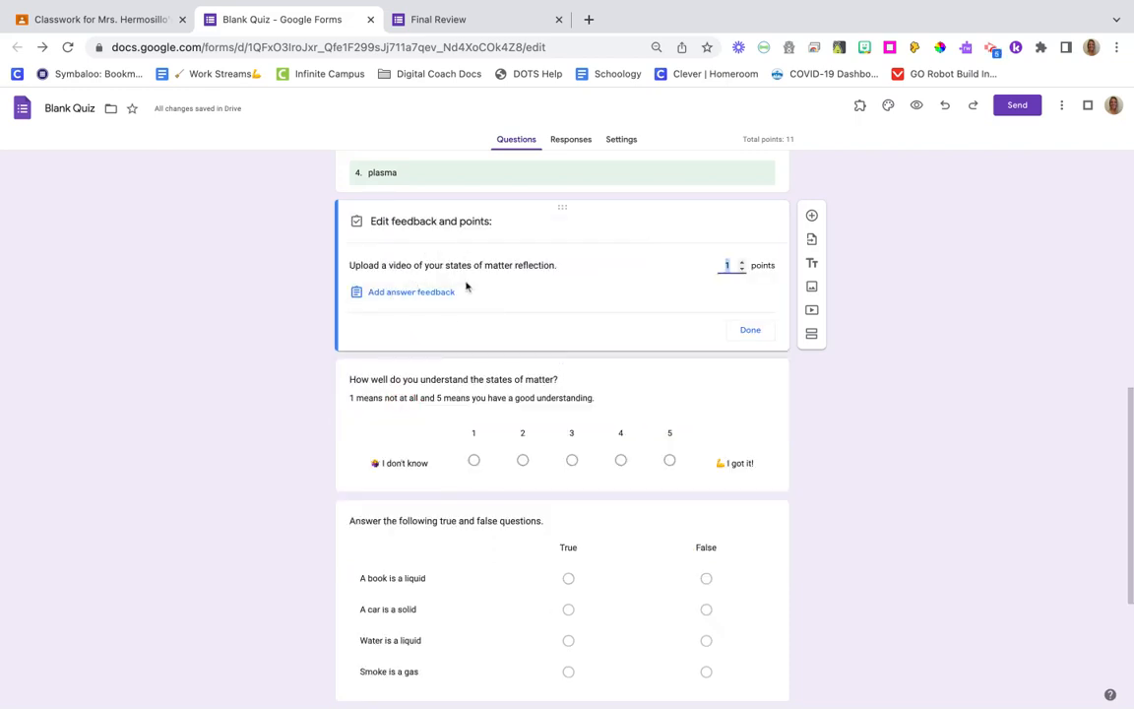
Step: Review the linear scale question "How well do you understand the states of matter?" and open its feedback and points settings
{"action": "scroll", "coordinate": [457, 315], "scroll_direction": "down", "scroll_amount": 2}
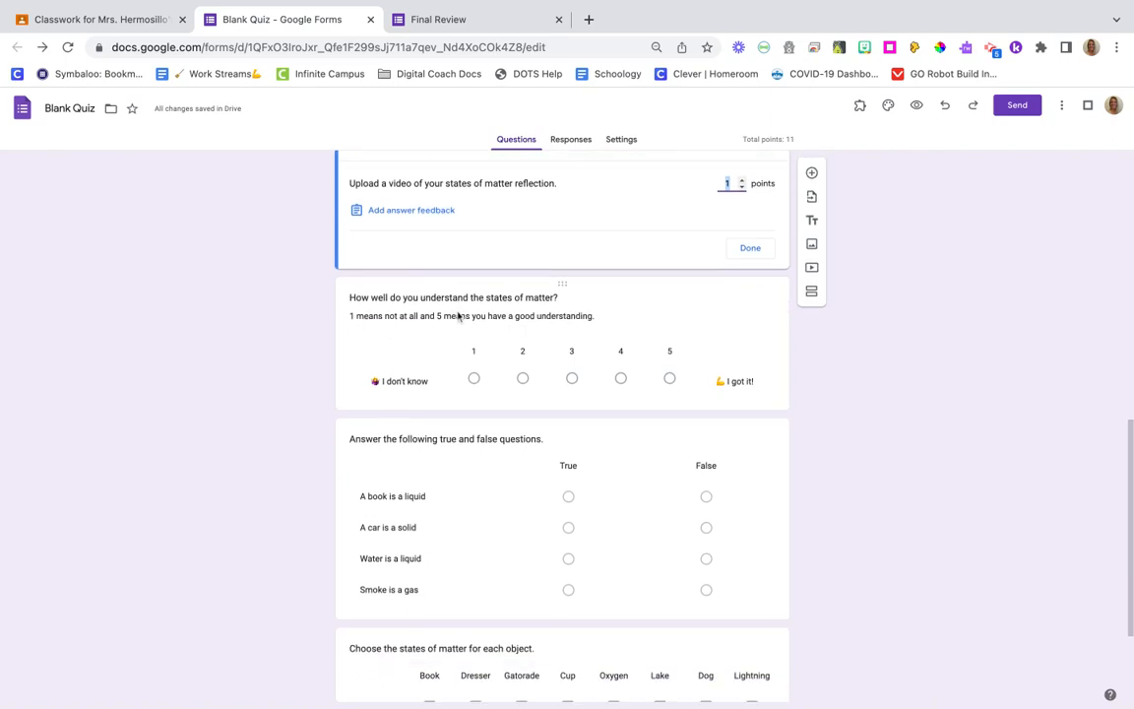
{"action": "left_click", "coordinate": [616, 293]}
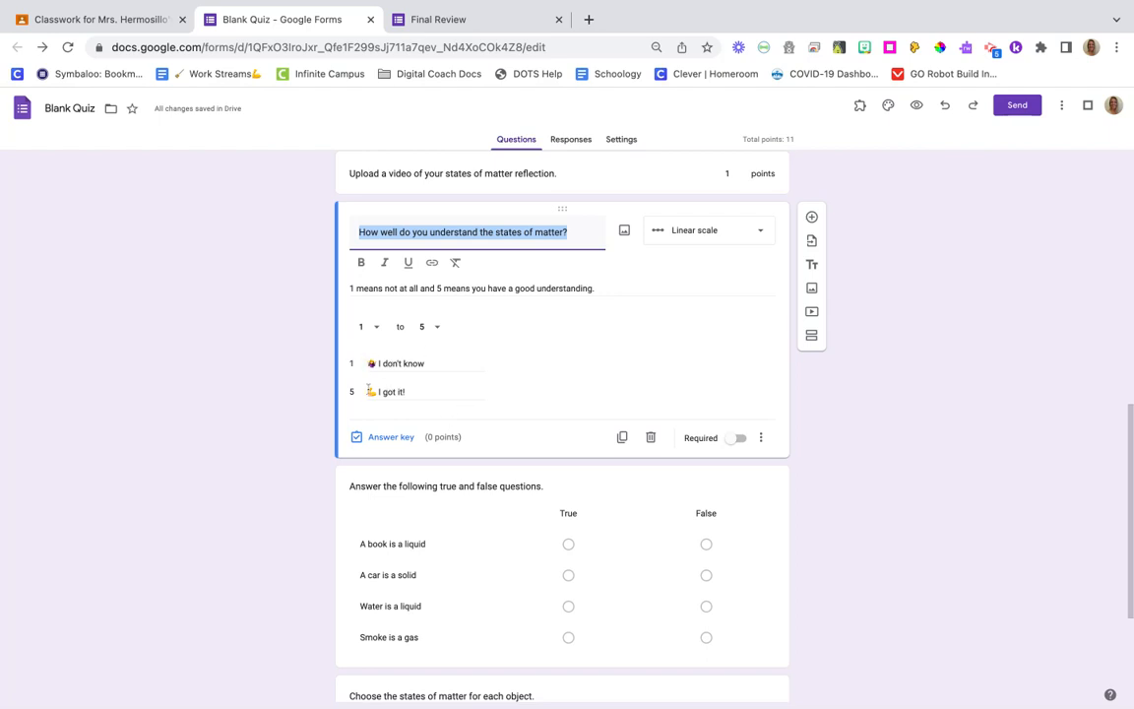
{"action": "left_click", "coordinate": [394, 437]}
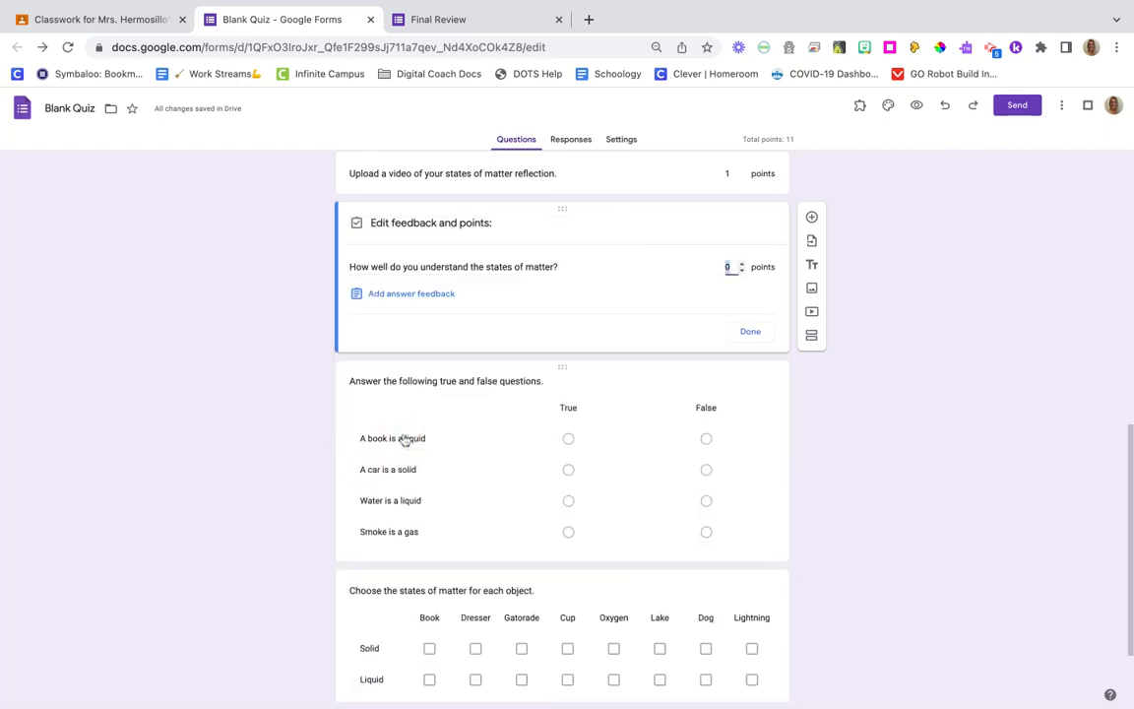
{"action": "scroll", "coordinate": [539, 335], "scroll_direction": "up", "scroll_amount": 2}
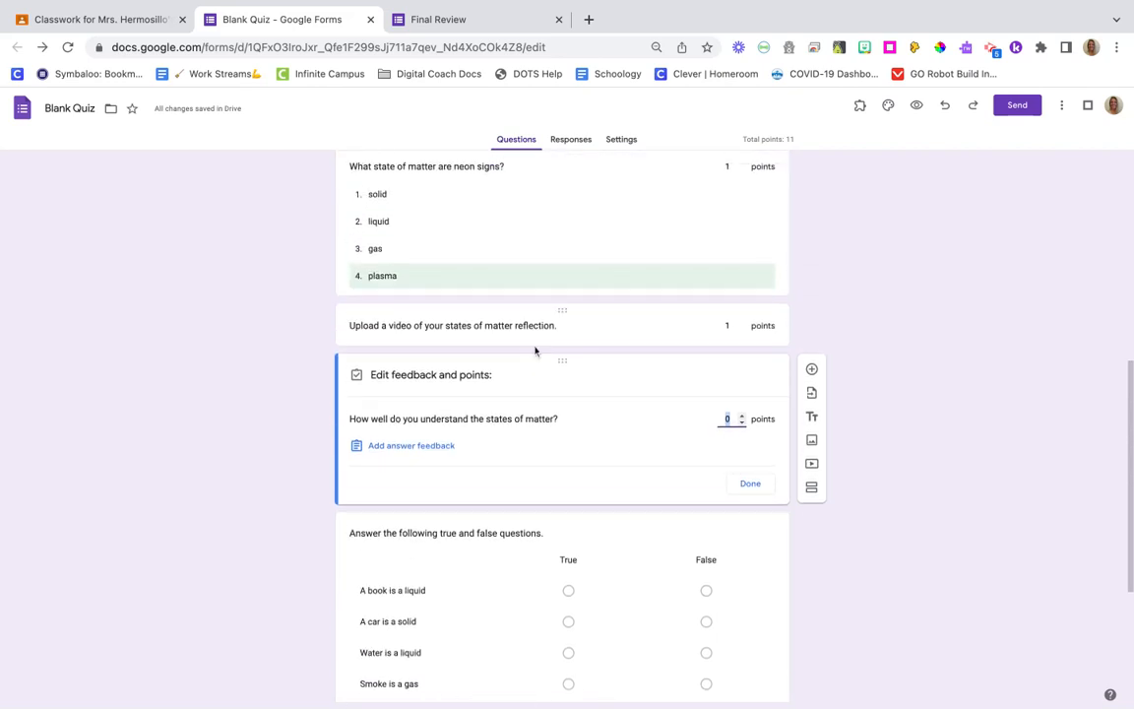
{"action": "scroll", "coordinate": [525, 430], "scroll_direction": "down", "scroll_amount": 3}
{"action": "scroll", "coordinate": [524, 429], "scroll_direction": "up", "scroll_amount": 1}
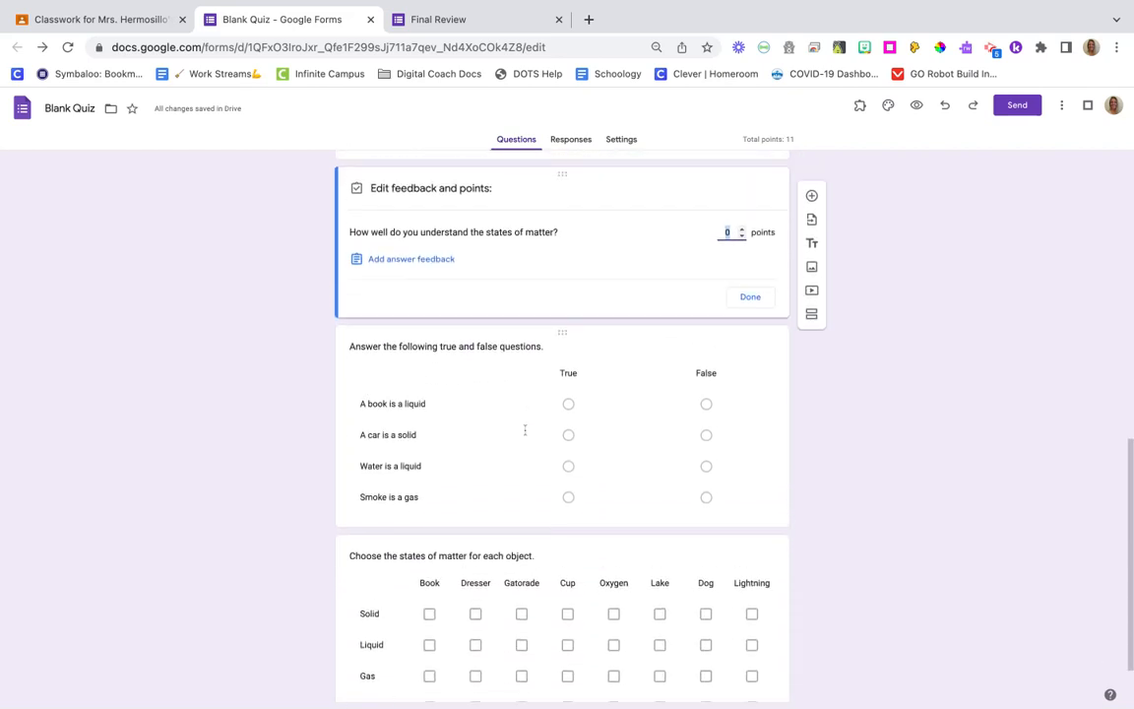
Step: Examine the question type and the answer key with points per row of the true and false multiple choice grid question
{"action": "left_click", "coordinate": [640, 378]}
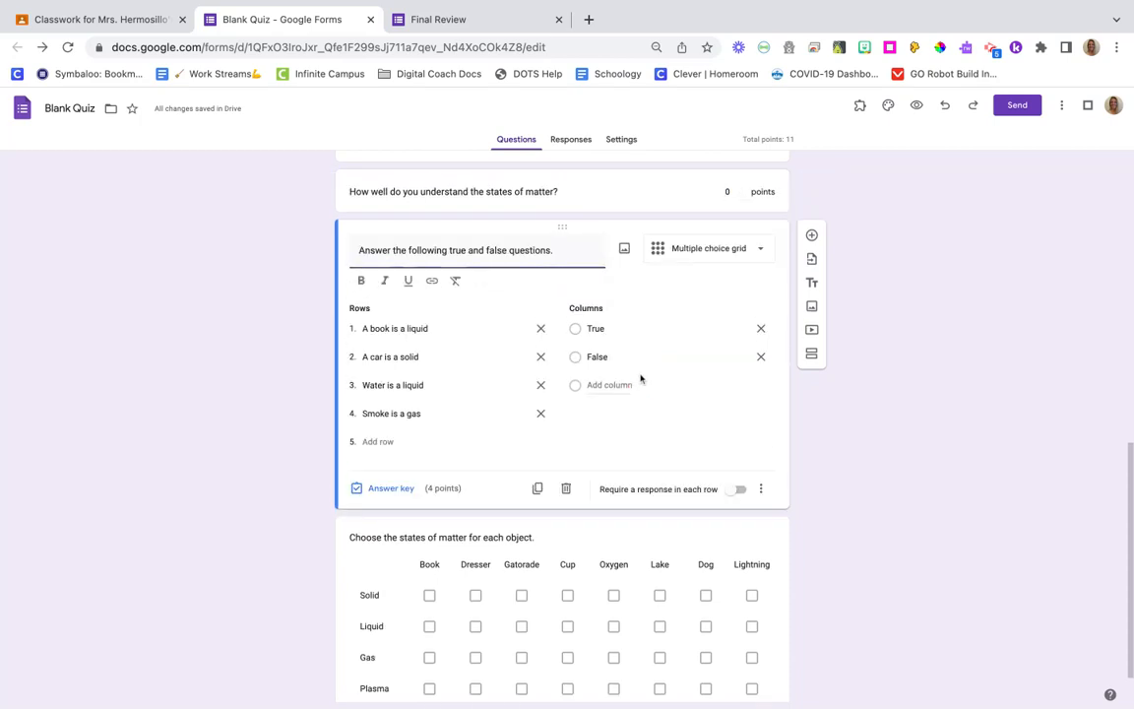
{"action": "left_click", "coordinate": [729, 254]}
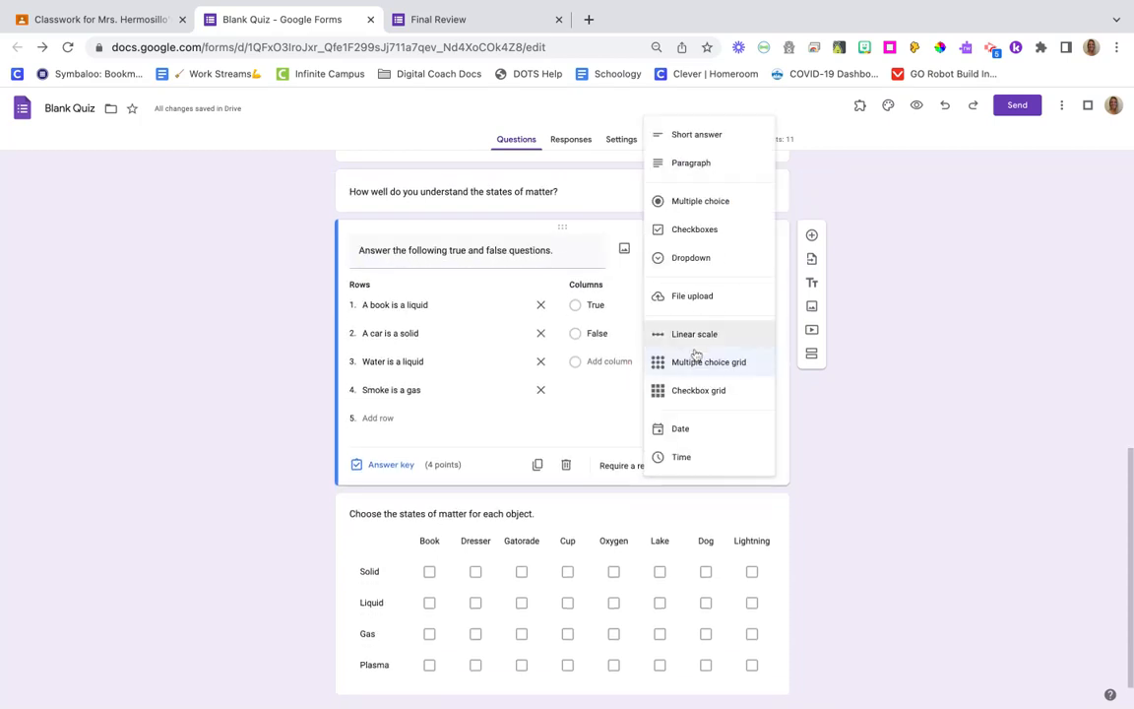
{"action": "left_click", "coordinate": [607, 418]}
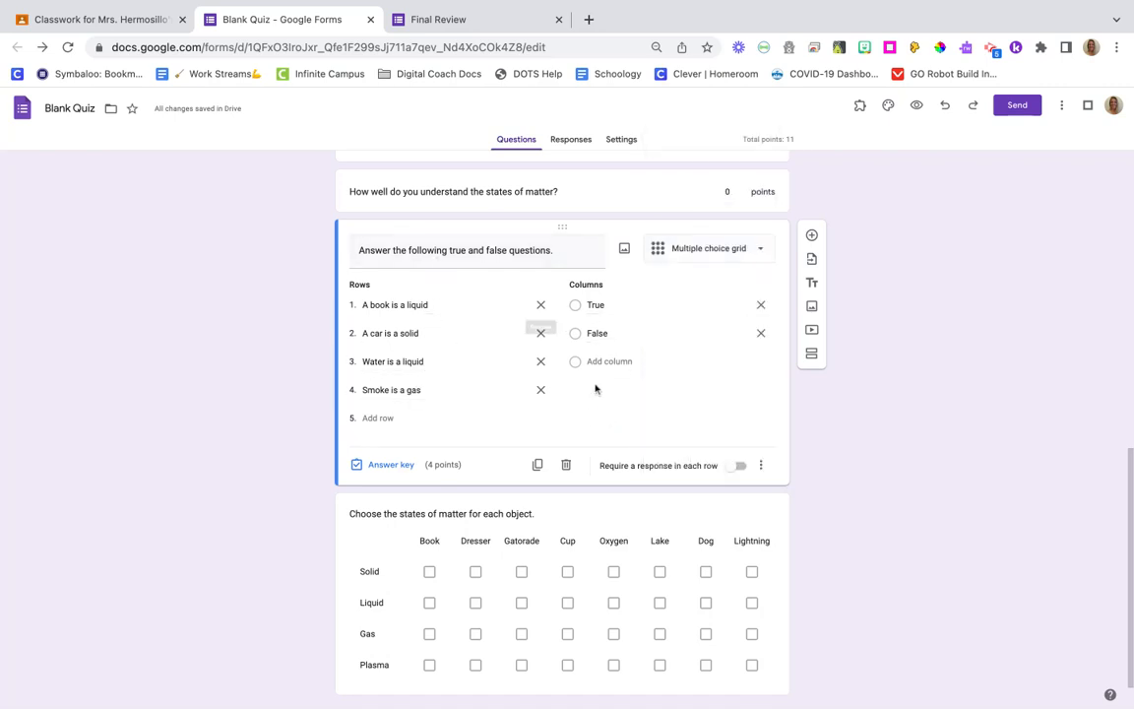
{"action": "left_click", "coordinate": [403, 468]}
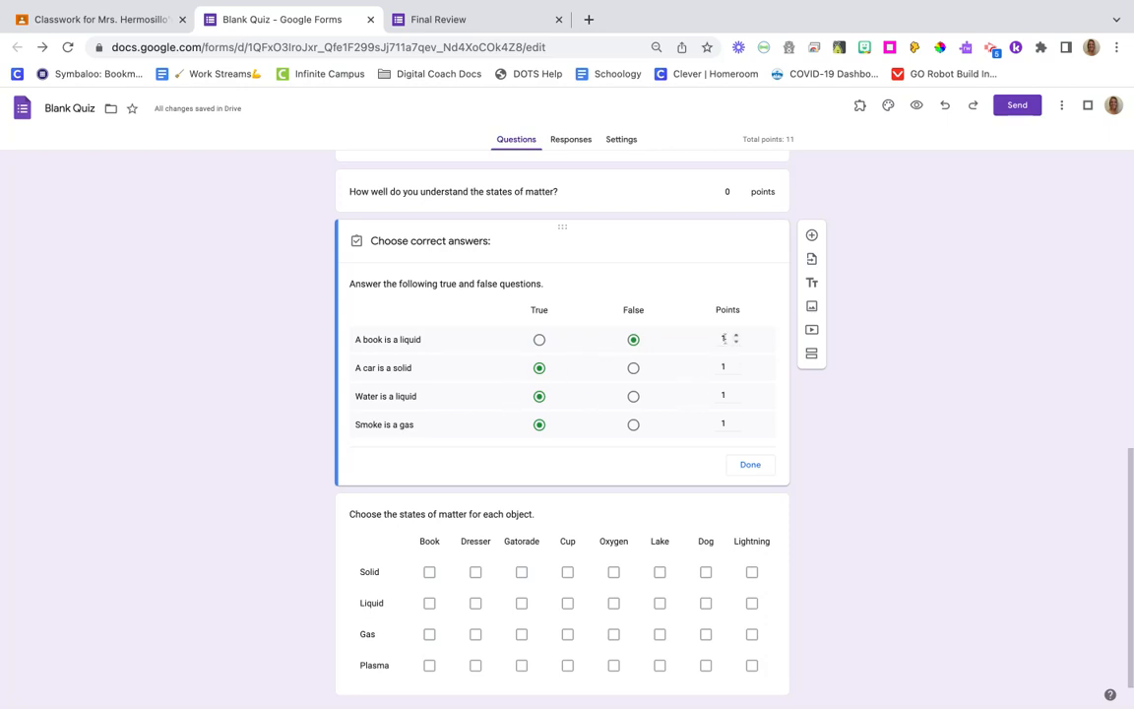
{"action": "left_click", "coordinate": [750, 464]}
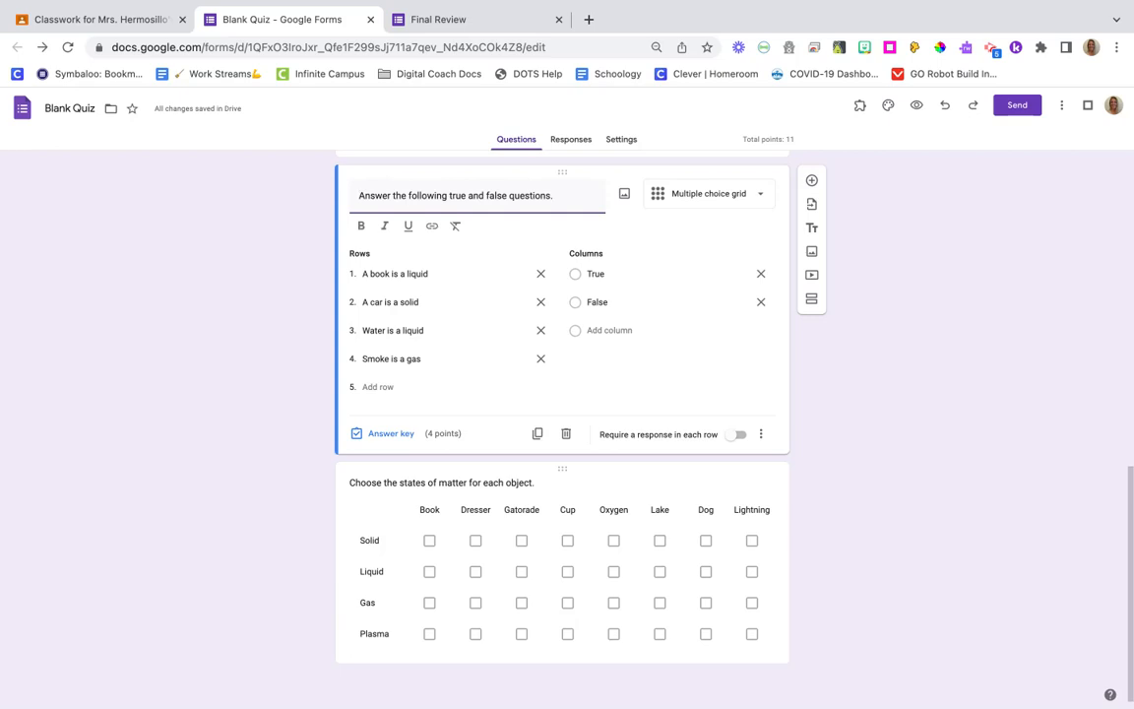
Step: Examine the question type, rows and columns, and answer key of the checkbox grid question "Choose the states of matter for each object."
{"action": "left_click", "coordinate": [630, 482]}
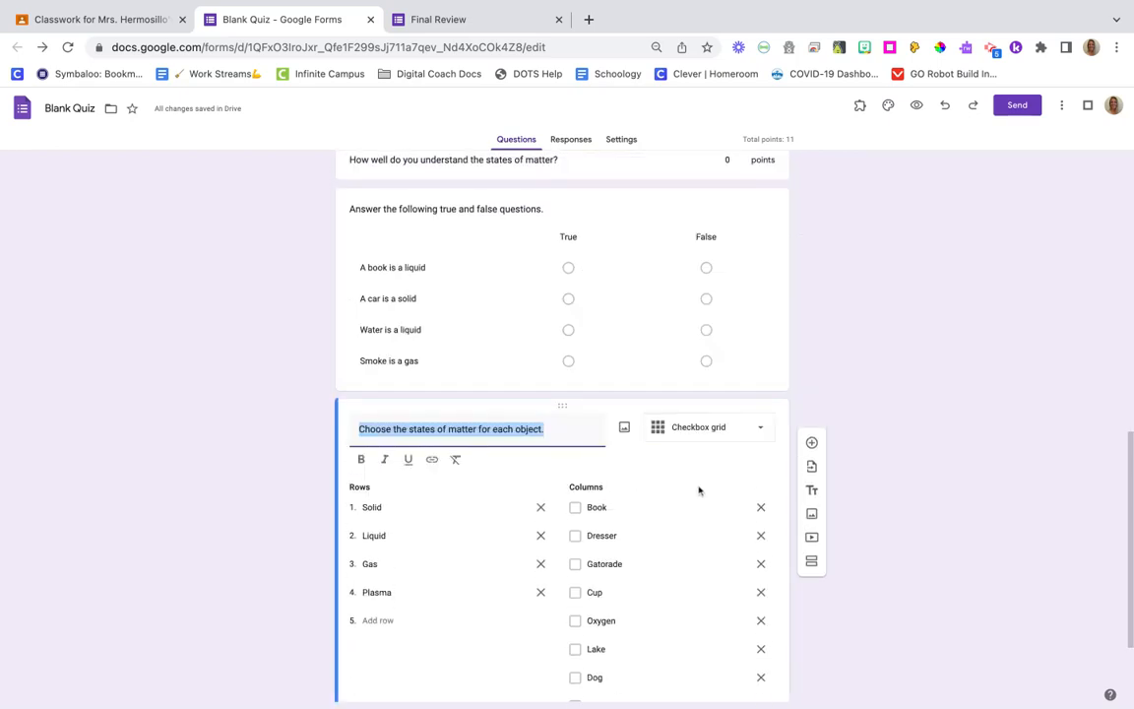
{"action": "left_click", "coordinate": [754, 428]}
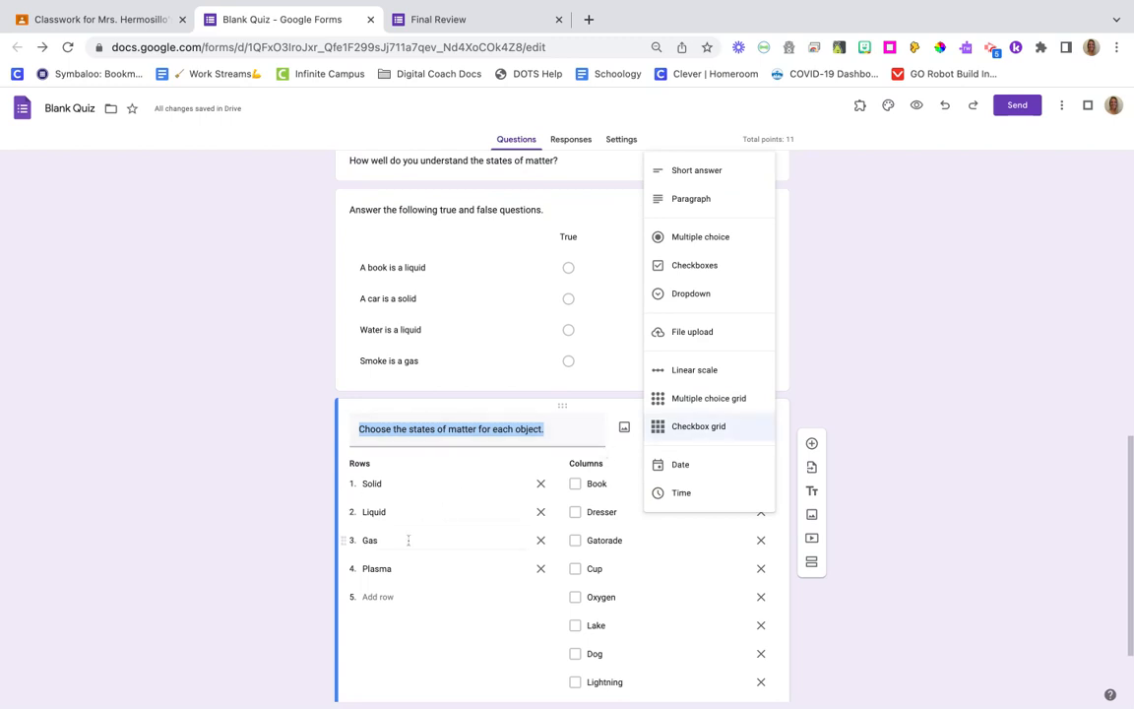
{"action": "left_click", "coordinate": [430, 672]}
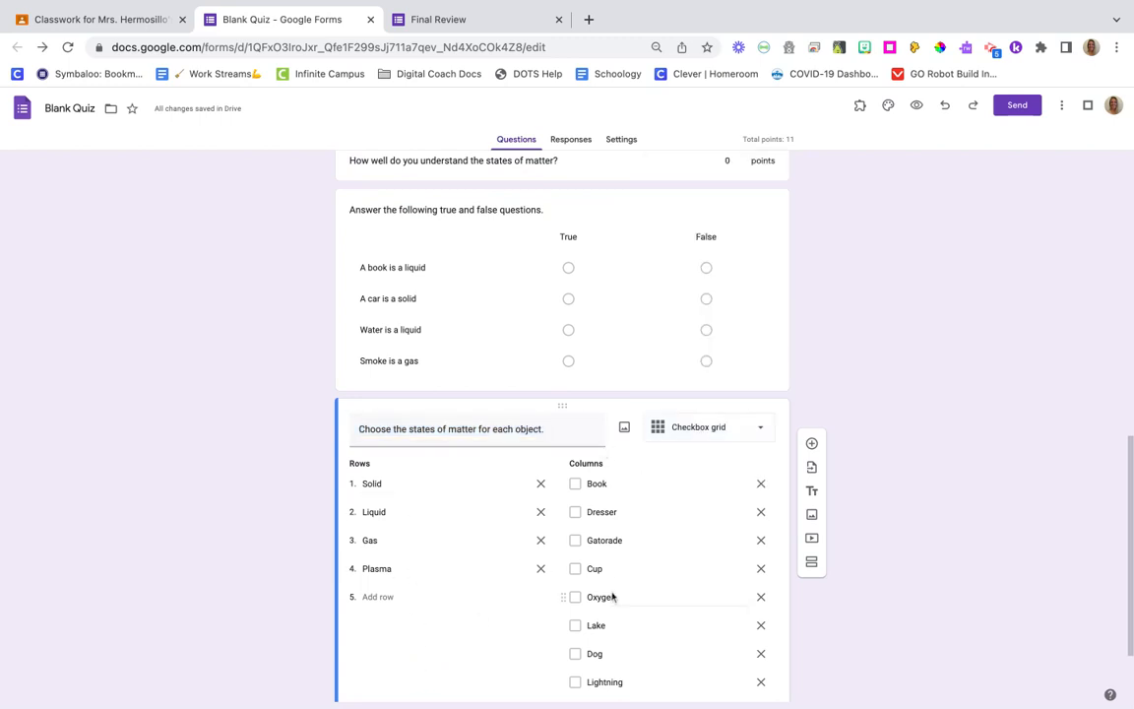
{"action": "scroll", "coordinate": [612, 596], "scroll_direction": "down", "scroll_amount": 2}
{"action": "left_click", "coordinate": [390, 644]}
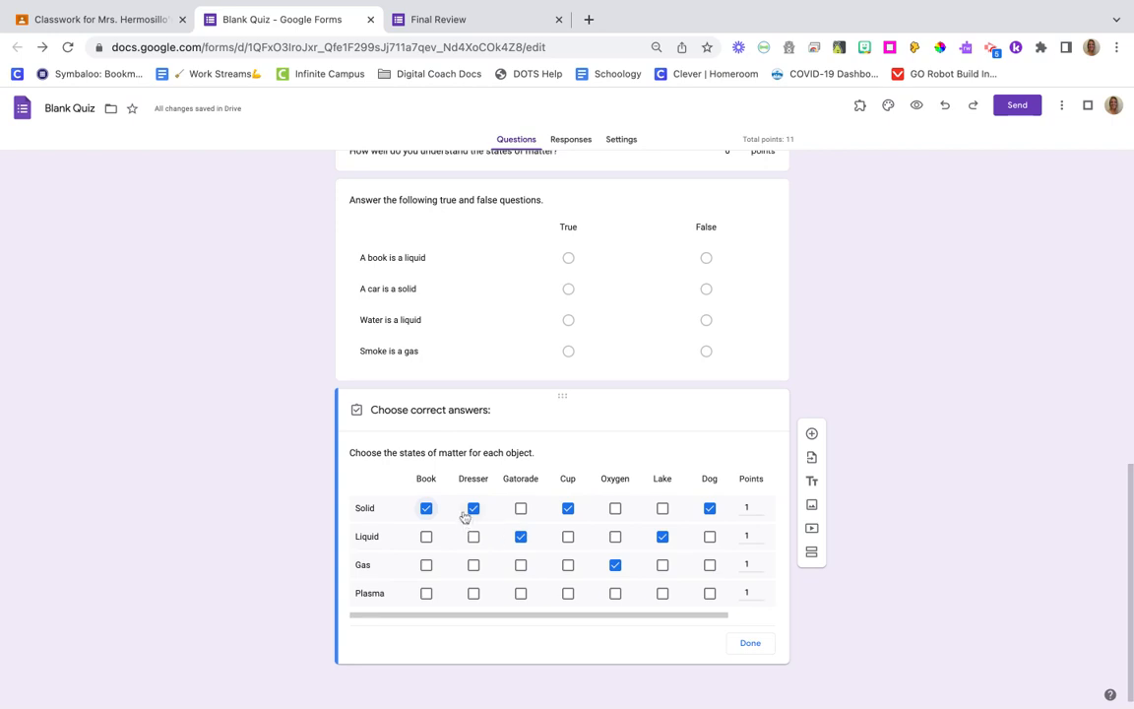
{"action": "left_click", "coordinate": [750, 644]}
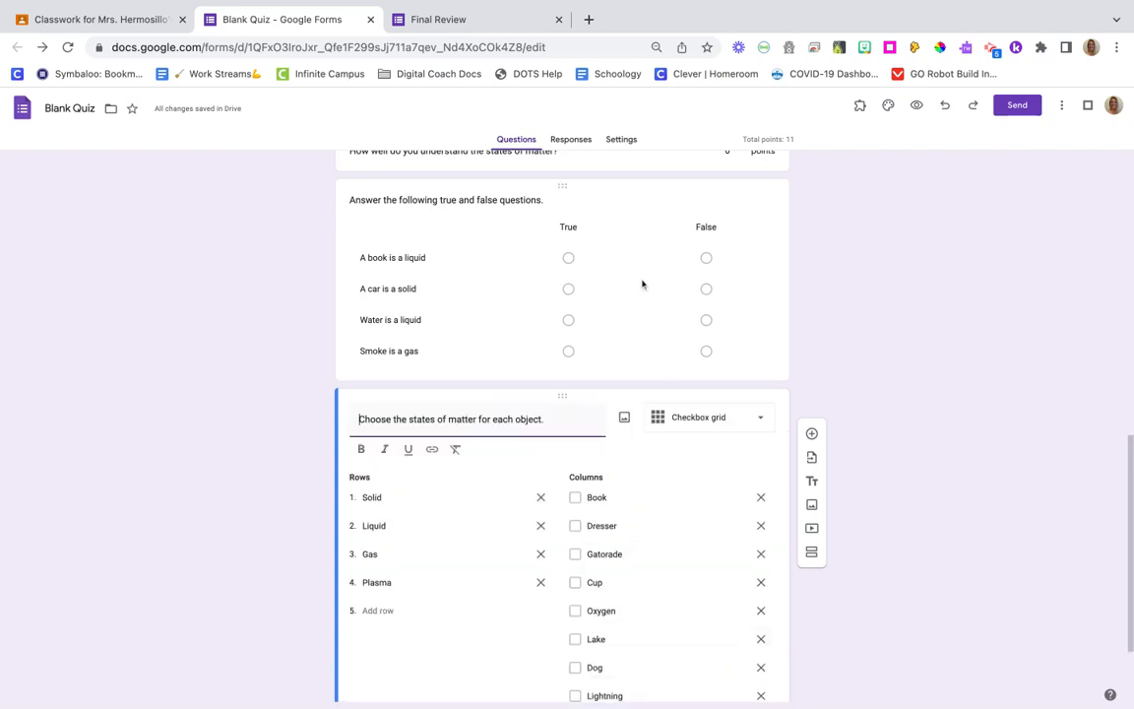
Step: Review the quiz settings for grade release, locked mode and respondent visibility, and return to the questions
{"action": "left_click", "coordinate": [623, 142]}
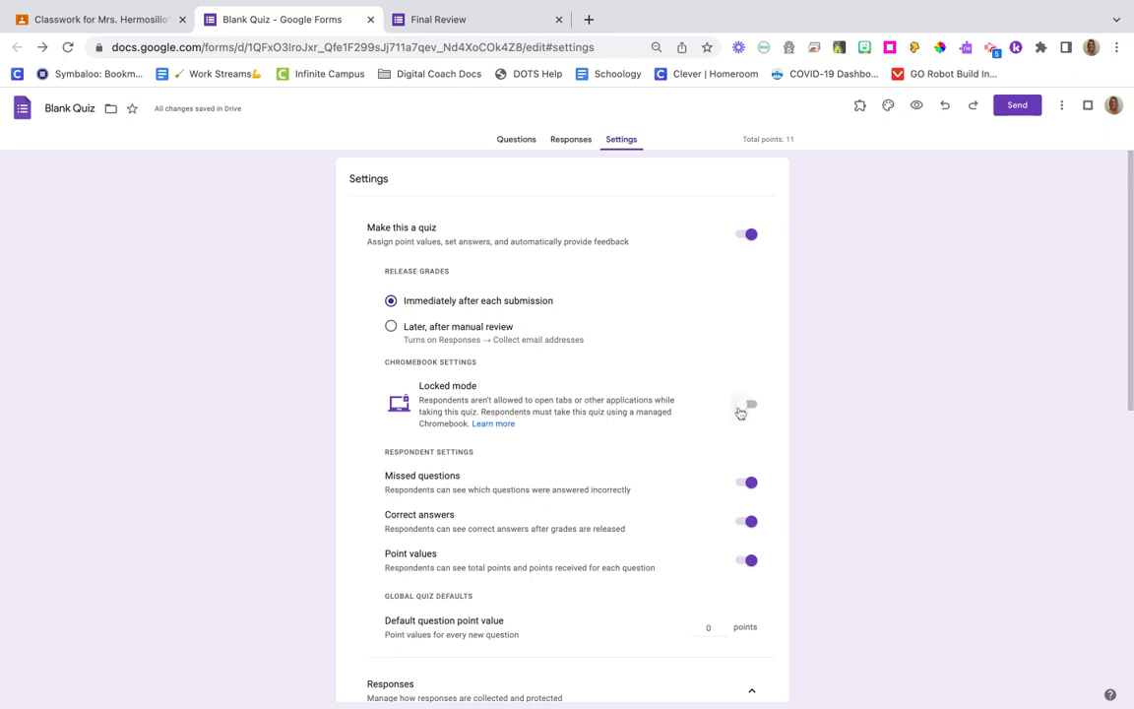
{"action": "scroll", "coordinate": [669, 408], "scroll_direction": "down", "scroll_amount": 2}
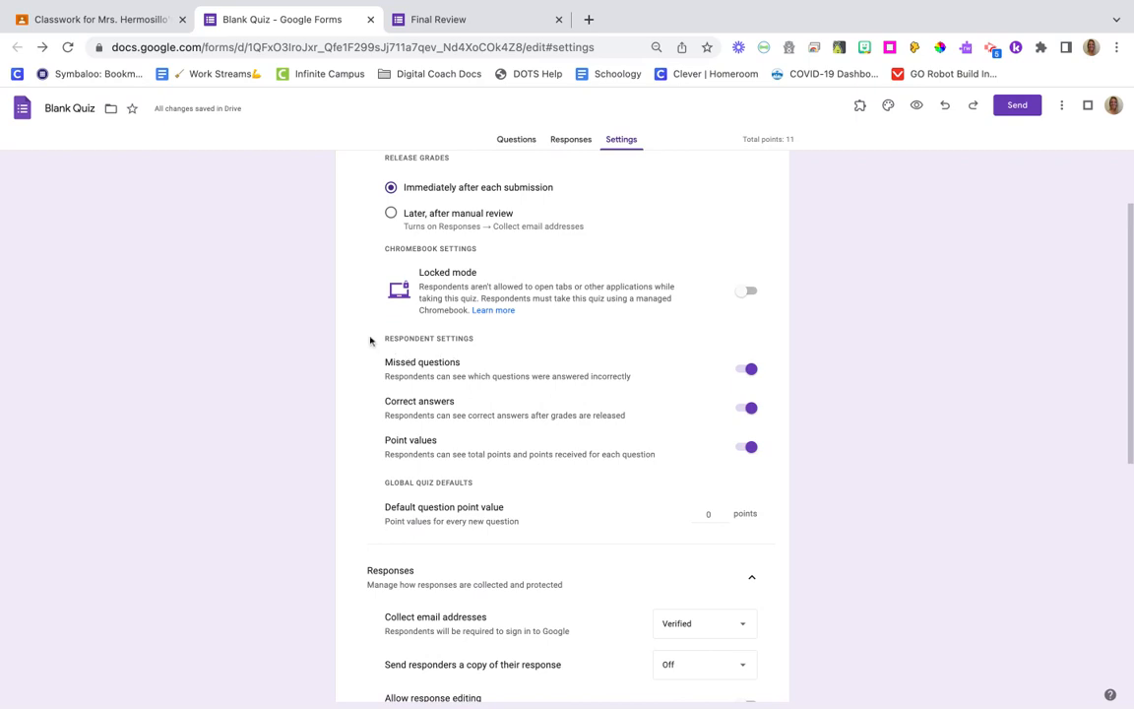
{"action": "left_click_drag", "start_coordinate": [373, 341], "coordinate": [540, 480]}
{"action": "left_click", "coordinate": [555, 487]}
{"action": "scroll", "coordinate": [545, 398], "scroll_direction": "up", "scroll_amount": 2}
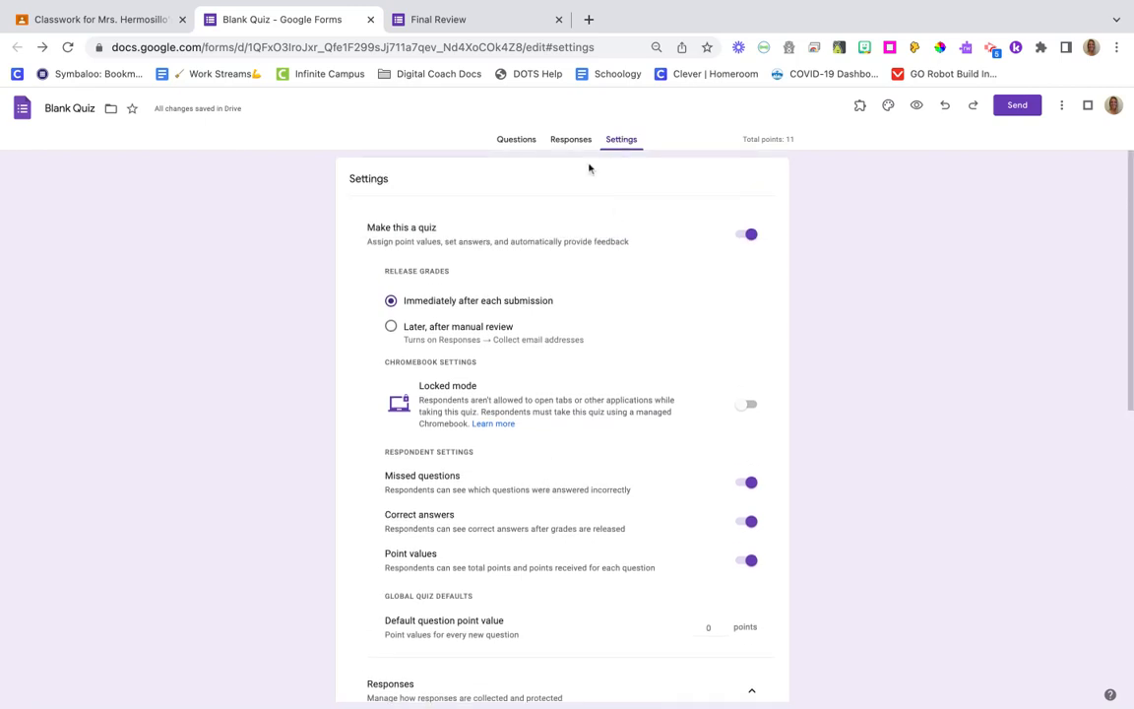
{"action": "left_click", "coordinate": [517, 140]}
Step: Go to the student view of the Final Review form and select bubbles and liquid for "Click on ALL states of matter"
{"action": "left_click", "coordinate": [500, 29]}
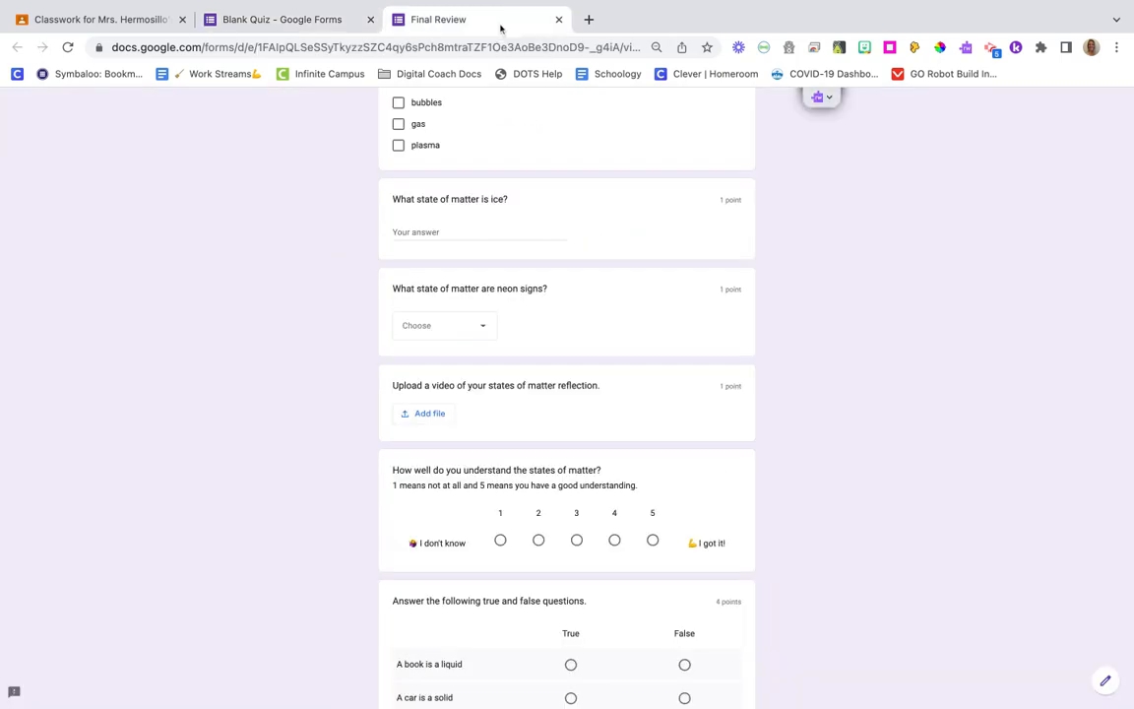
{"action": "scroll", "coordinate": [476, 223], "scroll_direction": "up", "scroll_amount": 5}
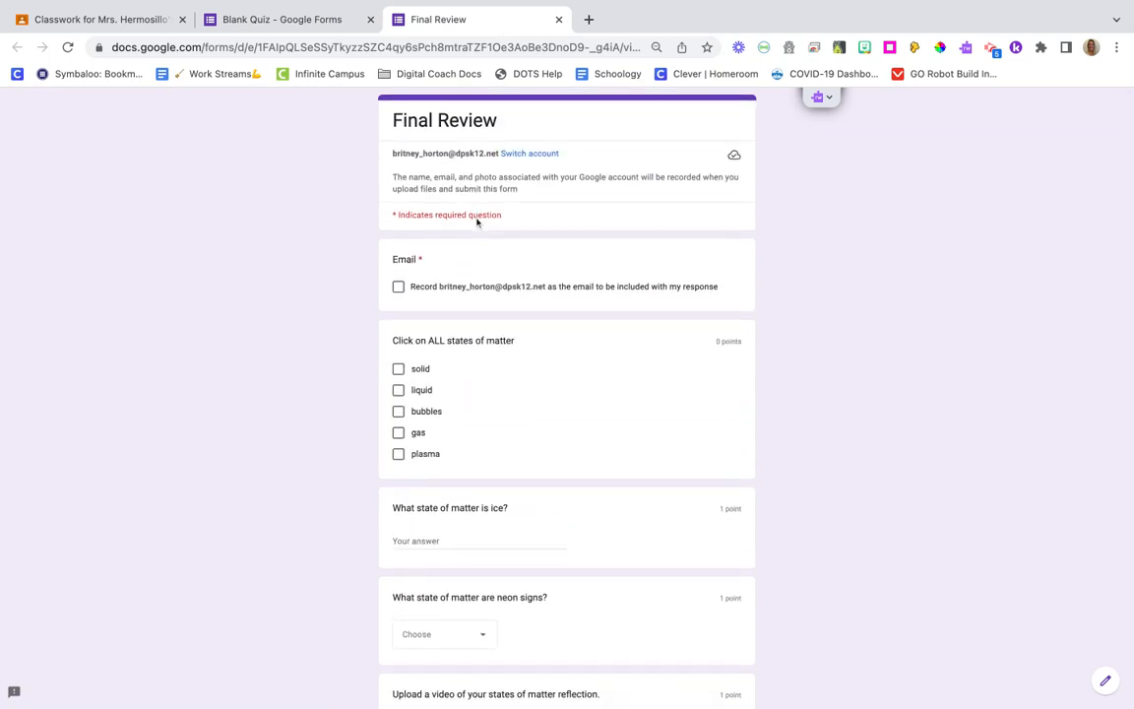
{"action": "scroll", "coordinate": [484, 342], "scroll_direction": "down", "scroll_amount": 1}
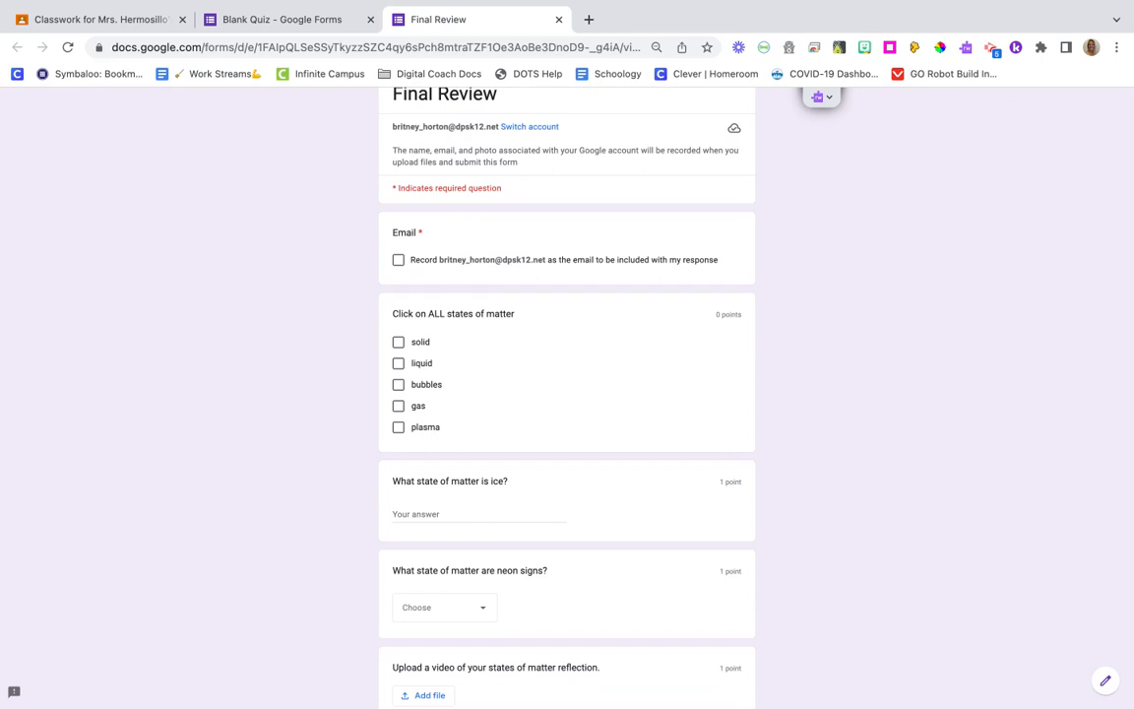
{"action": "left_click", "coordinate": [398, 384]}
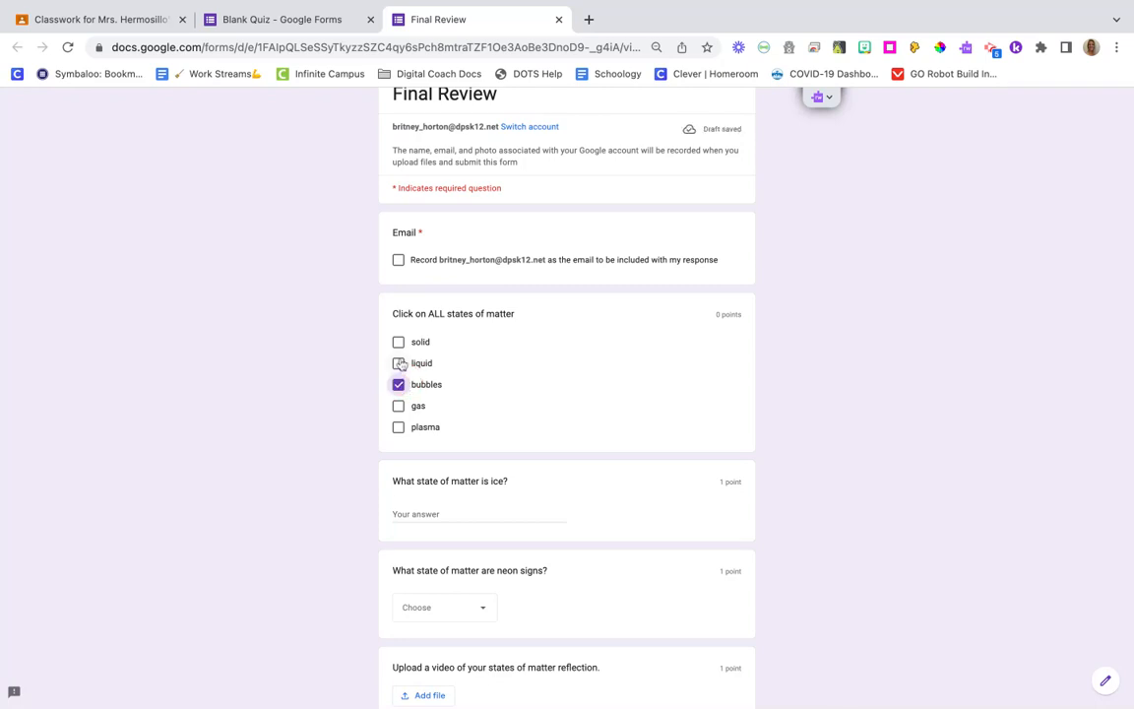
{"action": "left_click", "coordinate": [398, 363]}
Step: Answer "solid" to the question about ice and choose solid for the question about neon signs
{"action": "scroll", "coordinate": [421, 466], "scroll_direction": "down", "scroll_amount": 1}
{"action": "left_click", "coordinate": [421, 468]}
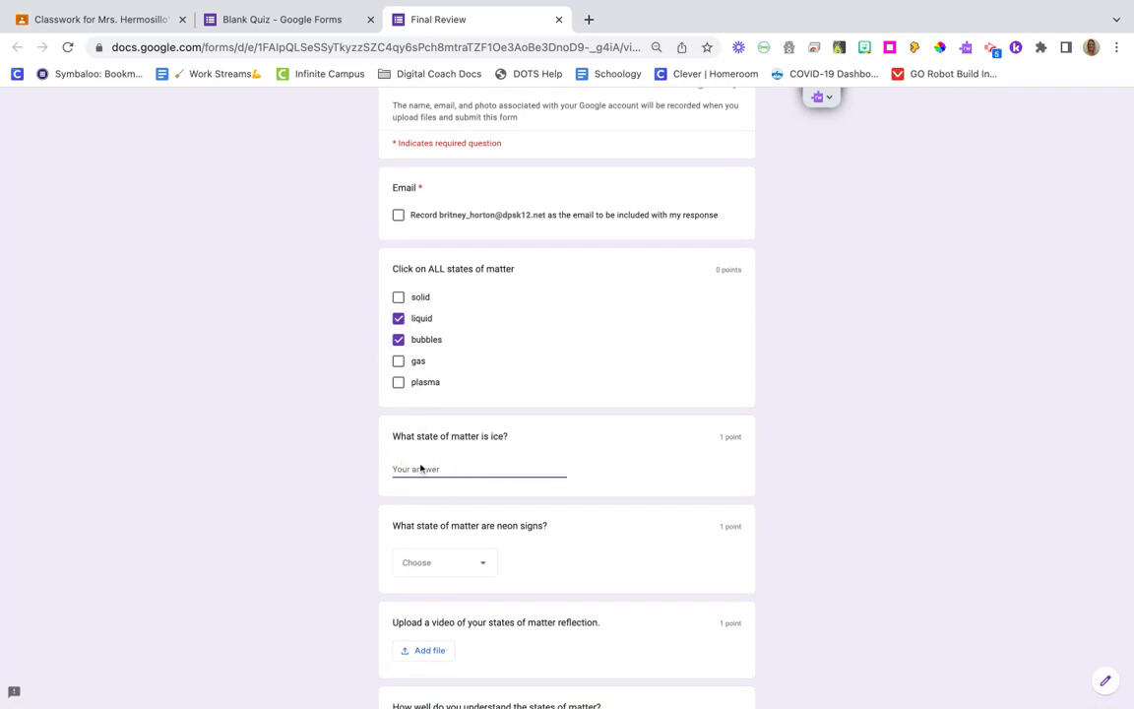
{"action": "type", "text": "solid"}
{"action": "left_click", "coordinate": [484, 569]}
{"action": "scroll", "coordinate": [487, 576], "scroll_direction": "down", "scroll_amount": 1}
{"action": "left_click", "coordinate": [475, 578]}
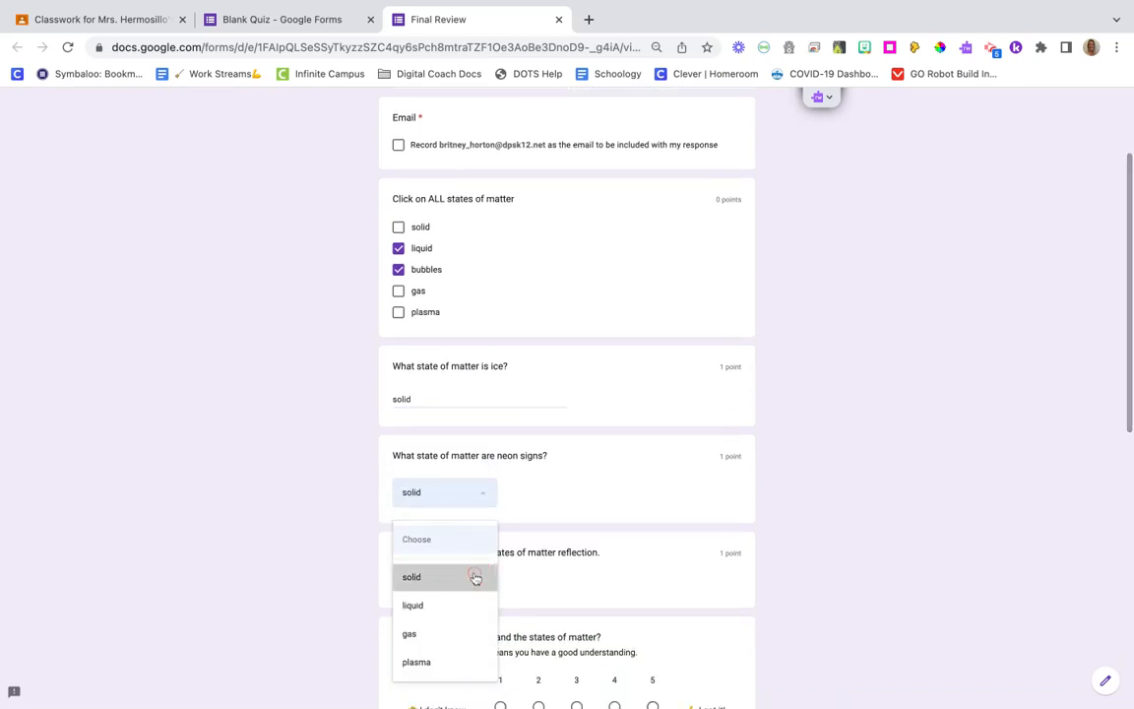
Step: Rate understanding as 3 and mark the book and car statements False and the water and smoke statements True
{"action": "scroll", "coordinate": [527, 539], "scroll_direction": "down", "scroll_amount": 3}
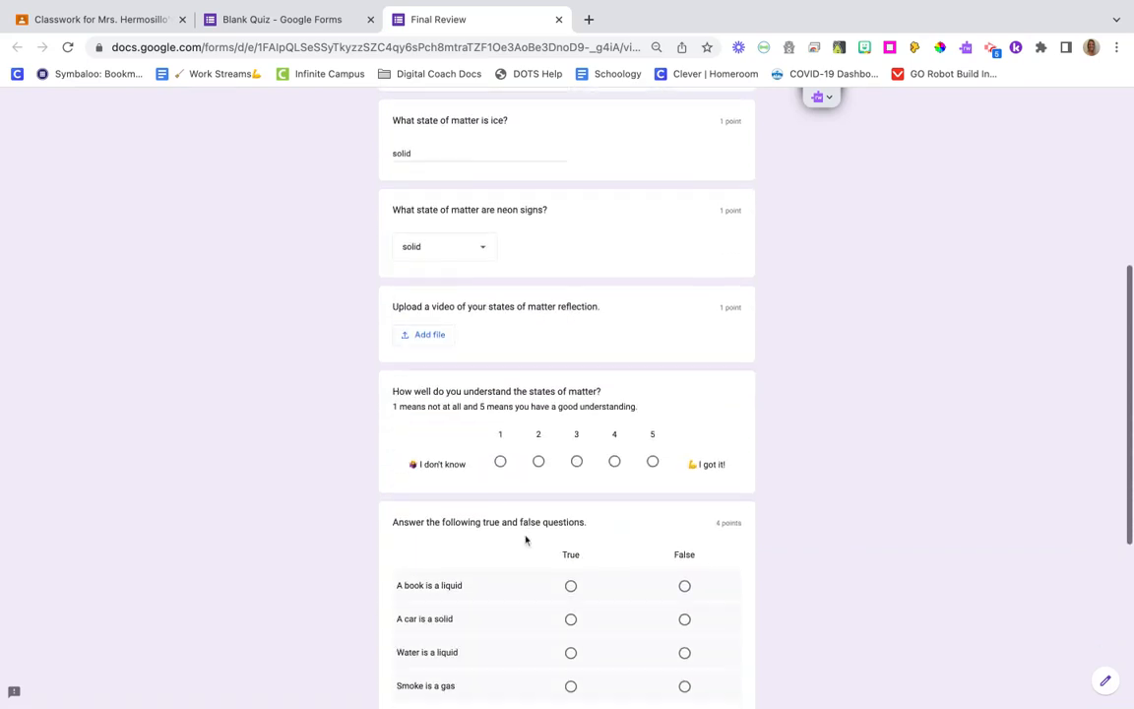
{"action": "left_click", "coordinate": [582, 466]}
{"action": "scroll", "coordinate": [581, 458], "scroll_direction": "down", "scroll_amount": 3}
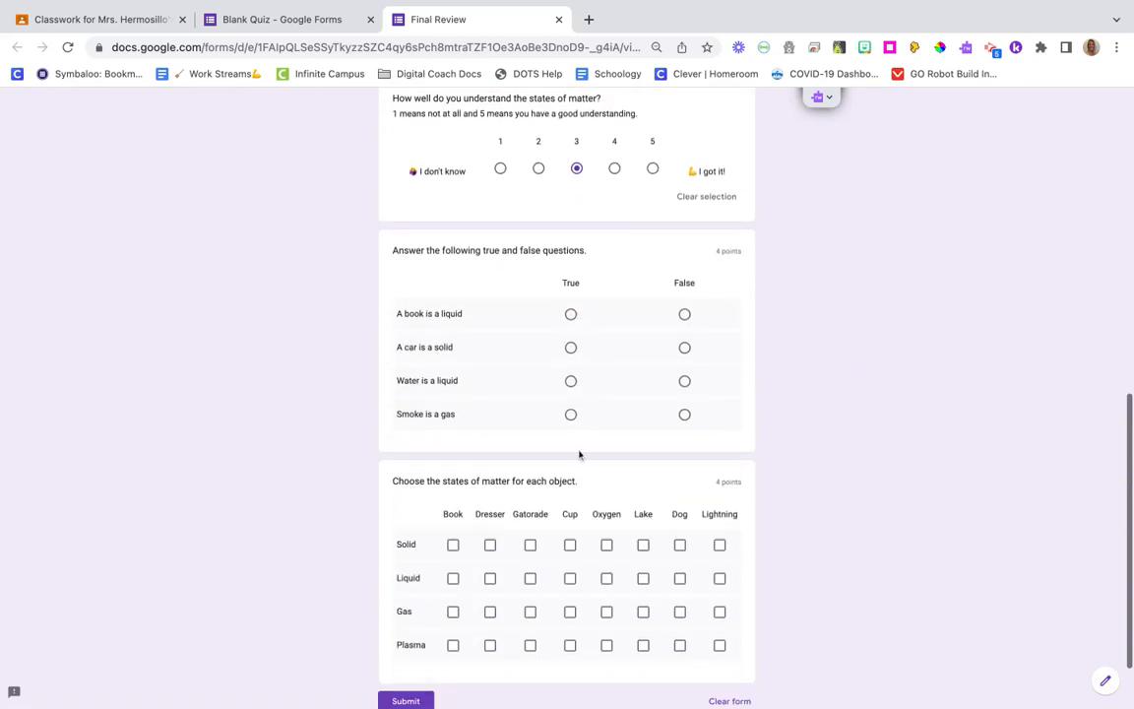
{"action": "left_click", "coordinate": [572, 382]}
{"action": "left_click", "coordinate": [685, 348]}
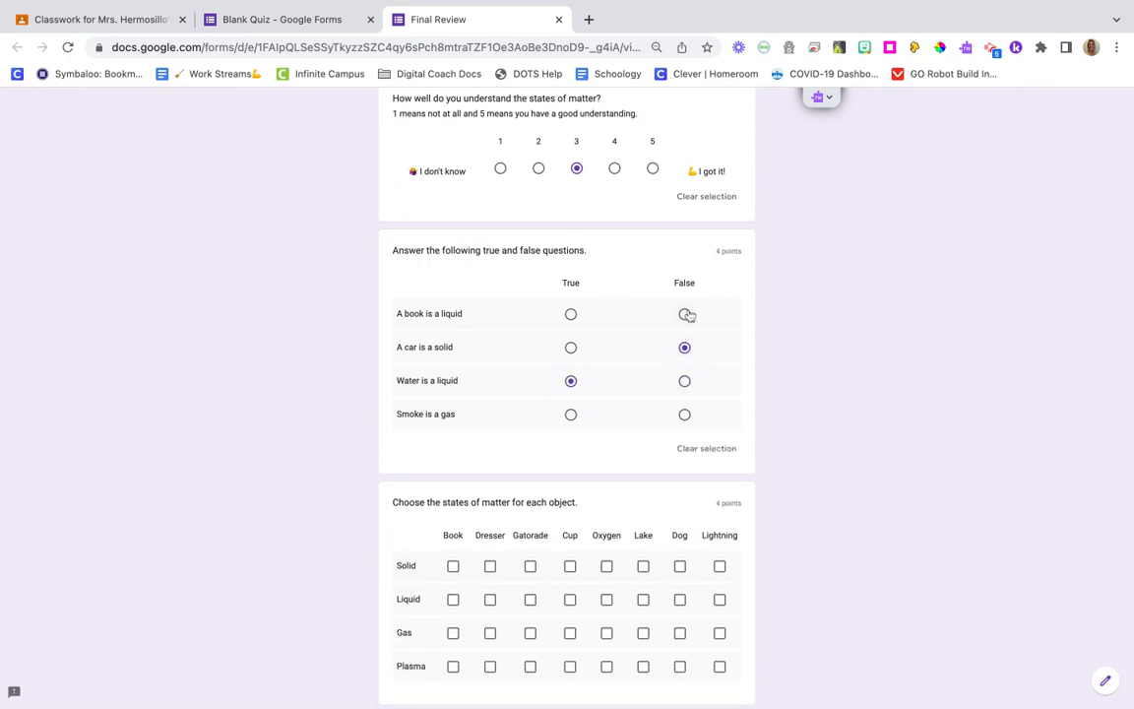
{"action": "left_click", "coordinate": [685, 314]}
{"action": "left_click", "coordinate": [571, 414]}
Step: In the checkbox grid, mark Gatorade as Solid and Plasma, and Dresser as Liquid and Gas
{"action": "scroll", "coordinate": [557, 501], "scroll_direction": "down", "scroll_amount": 2}
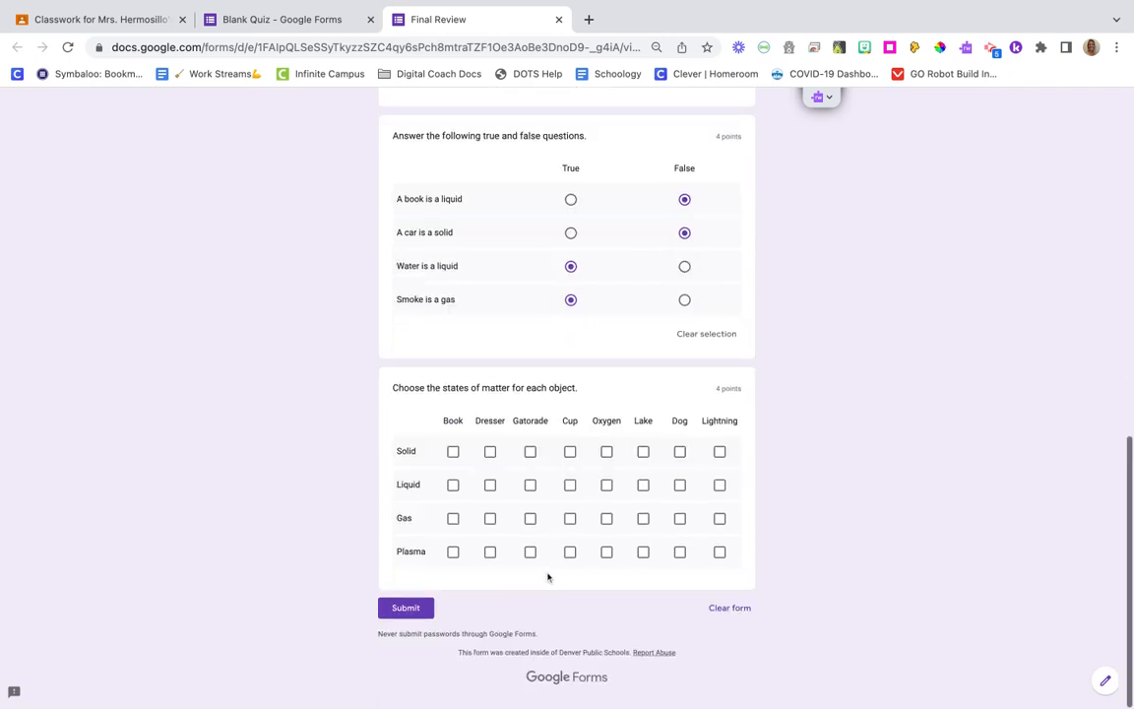
{"action": "left_click", "coordinate": [531, 458]}
{"action": "left_click", "coordinate": [490, 491]}
{"action": "left_click", "coordinate": [491, 525]}
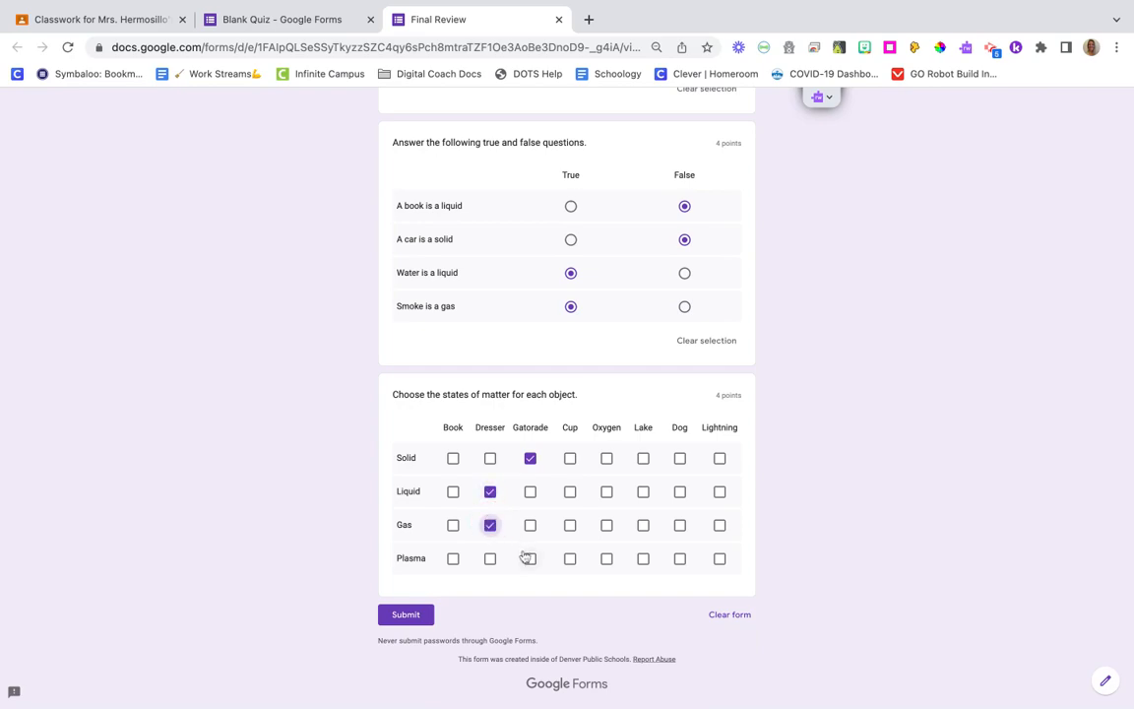
{"action": "left_click", "coordinate": [530, 558]}
Step: Agree to record the account's email address with the response and submit the quiz
{"action": "left_click", "coordinate": [408, 615]}
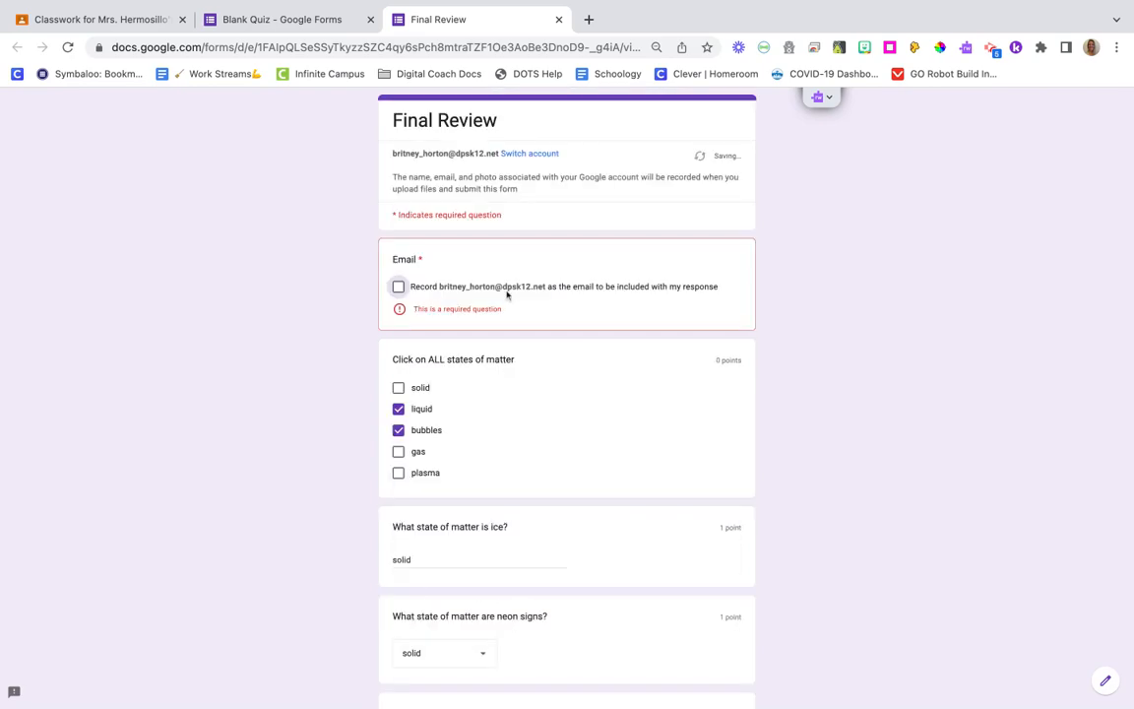
{"action": "left_click", "coordinate": [398, 286]}
{"action": "scroll", "coordinate": [514, 365], "scroll_direction": "down", "scroll_amount": 10}
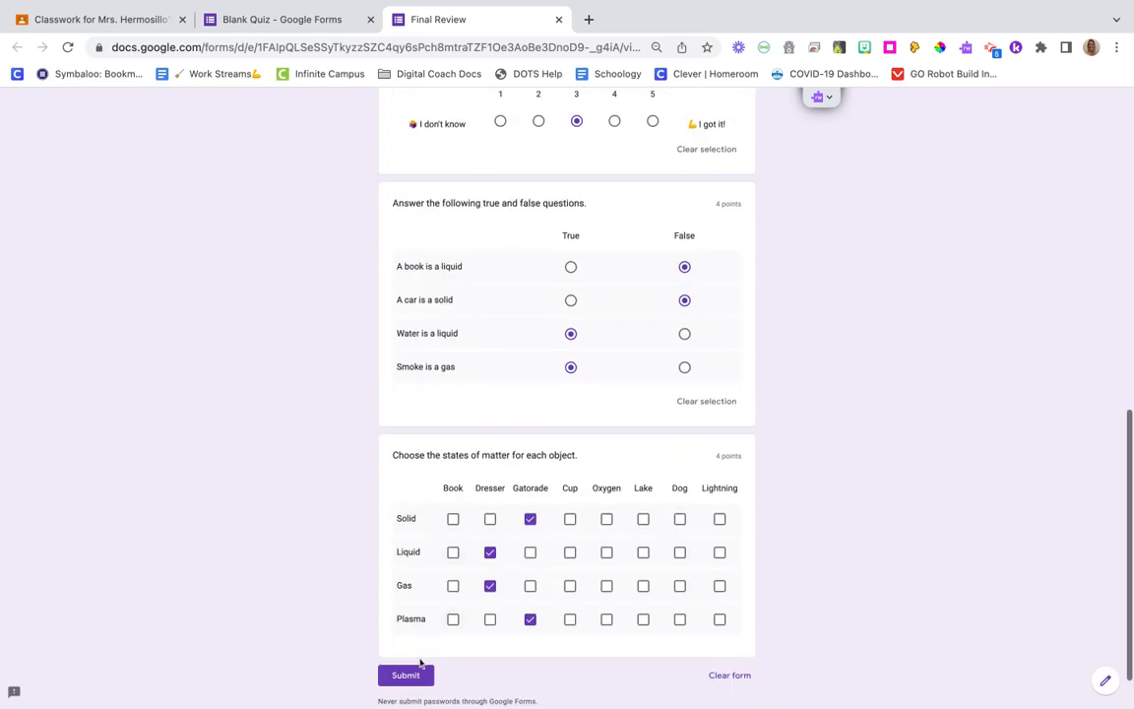
{"action": "left_click", "coordinate": [413, 676]}
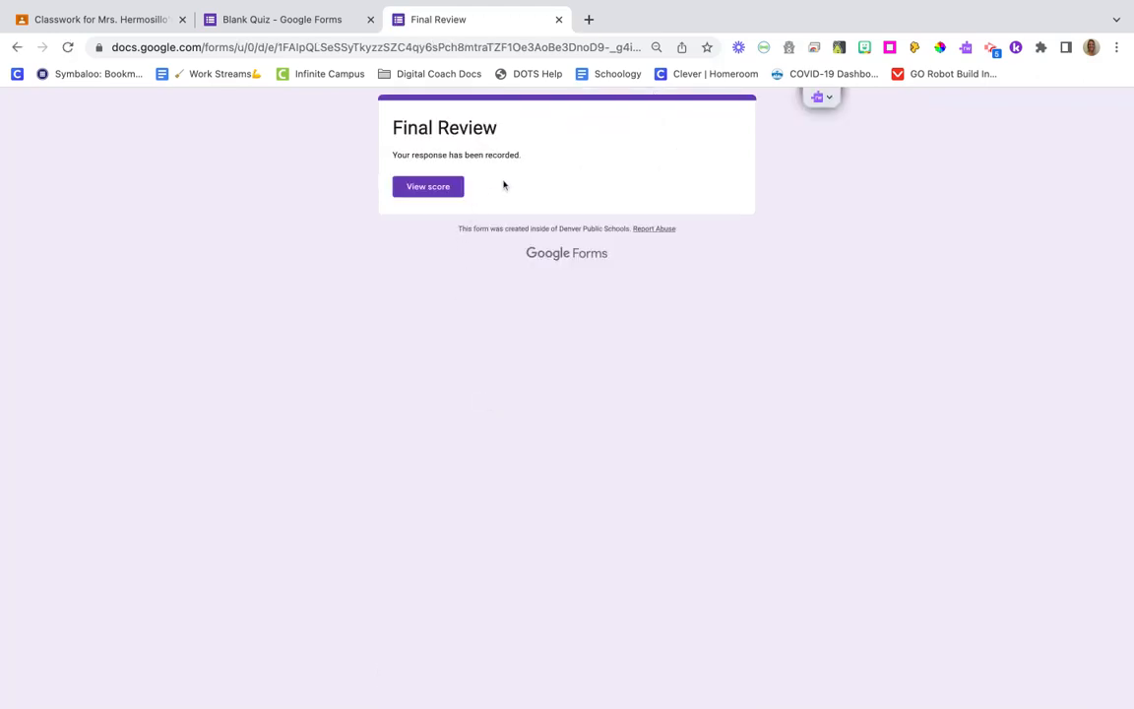
Step: Open the score of the submitted response and review the marked answers, correct answers and feedback videos for every question
{"action": "left_click", "coordinate": [436, 194]}
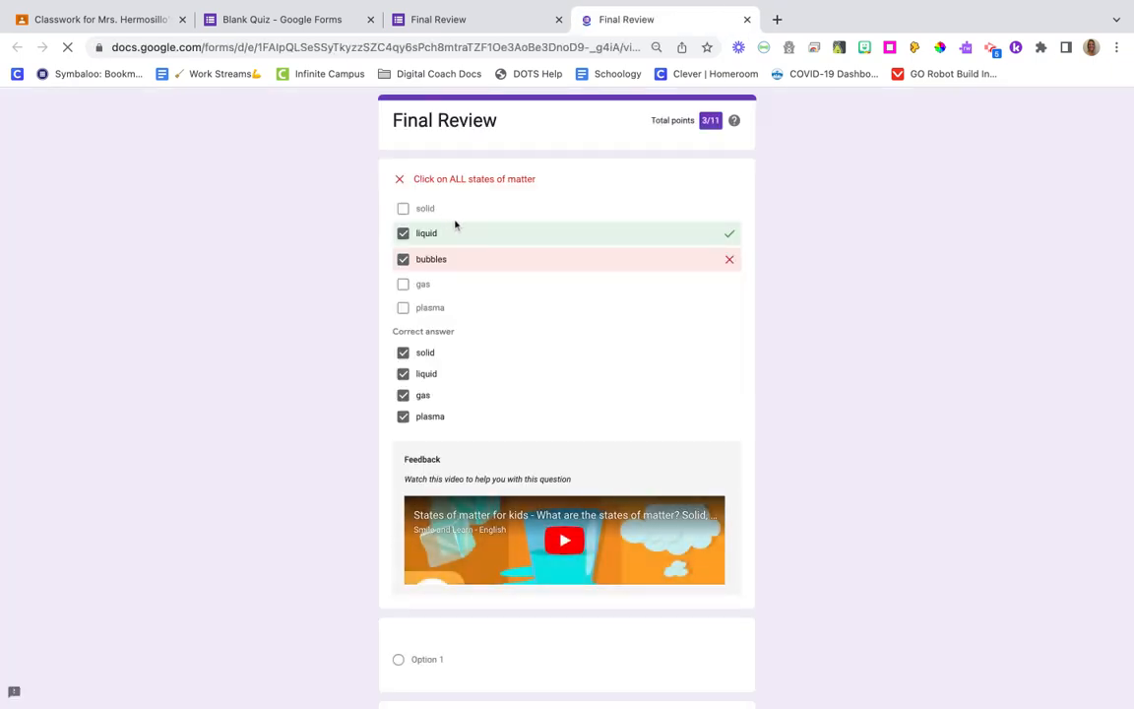
{"action": "scroll", "coordinate": [467, 362], "scroll_direction": "down", "scroll_amount": 3}
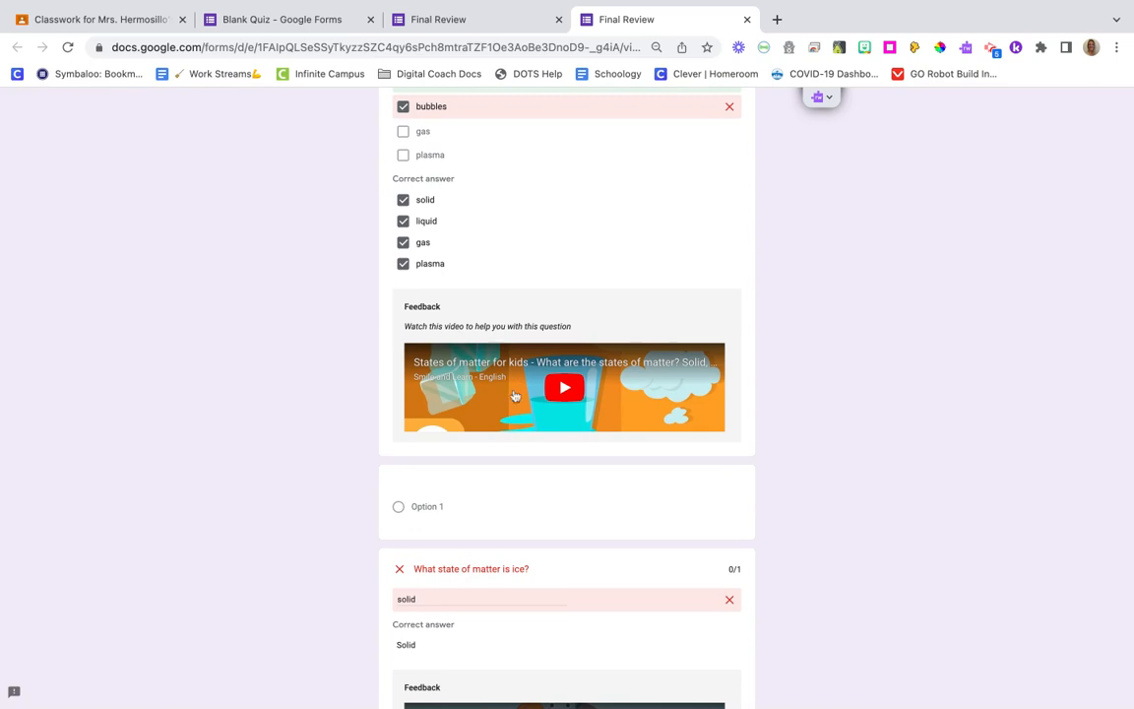
{"action": "scroll", "coordinate": [513, 396], "scroll_direction": "down", "scroll_amount": 3}
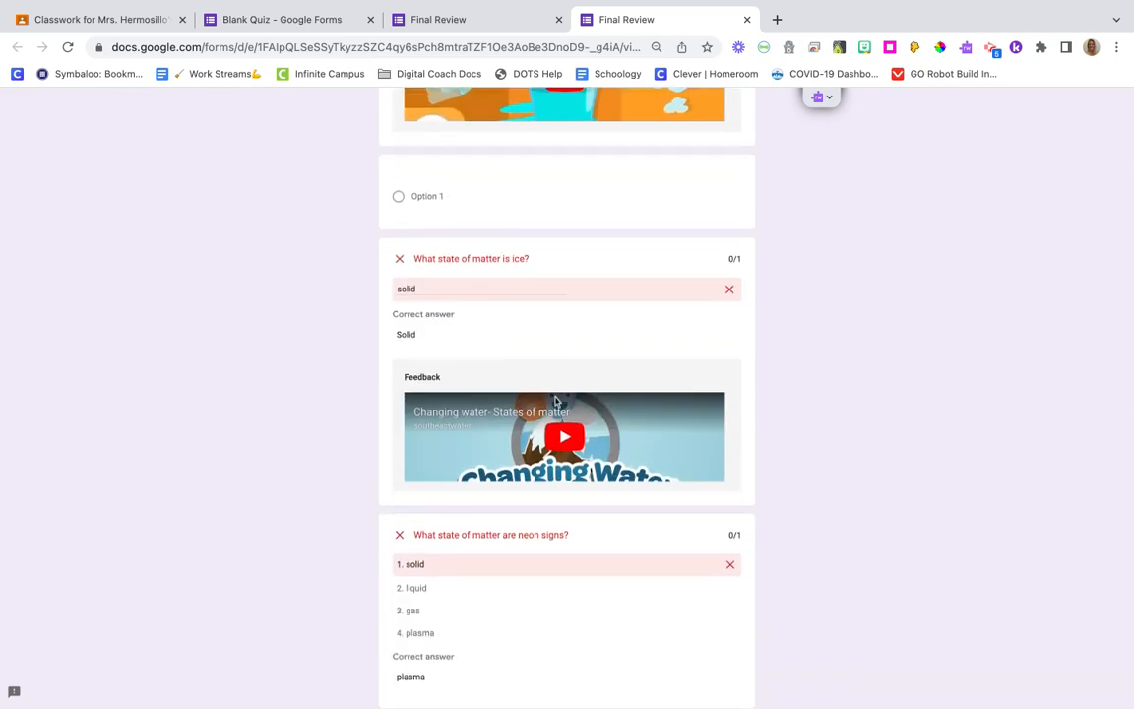
{"action": "scroll", "coordinate": [576, 451], "scroll_direction": "down", "scroll_amount": 5}
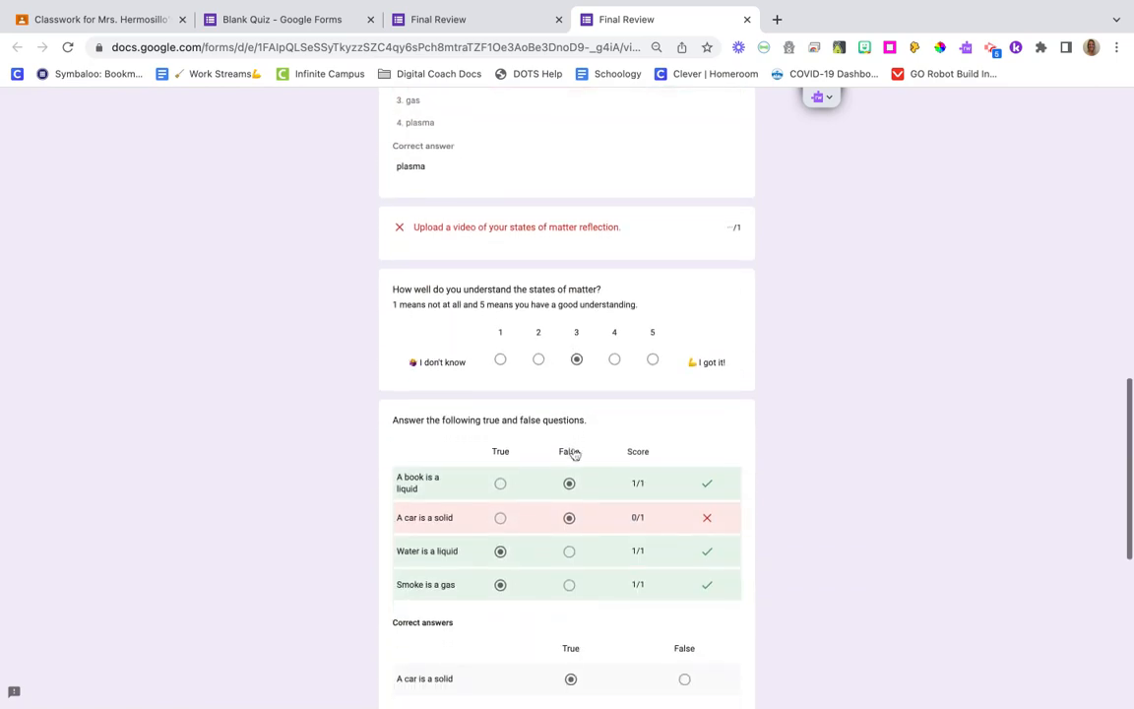
{"action": "scroll", "coordinate": [544, 345], "scroll_direction": "down", "scroll_amount": 5}
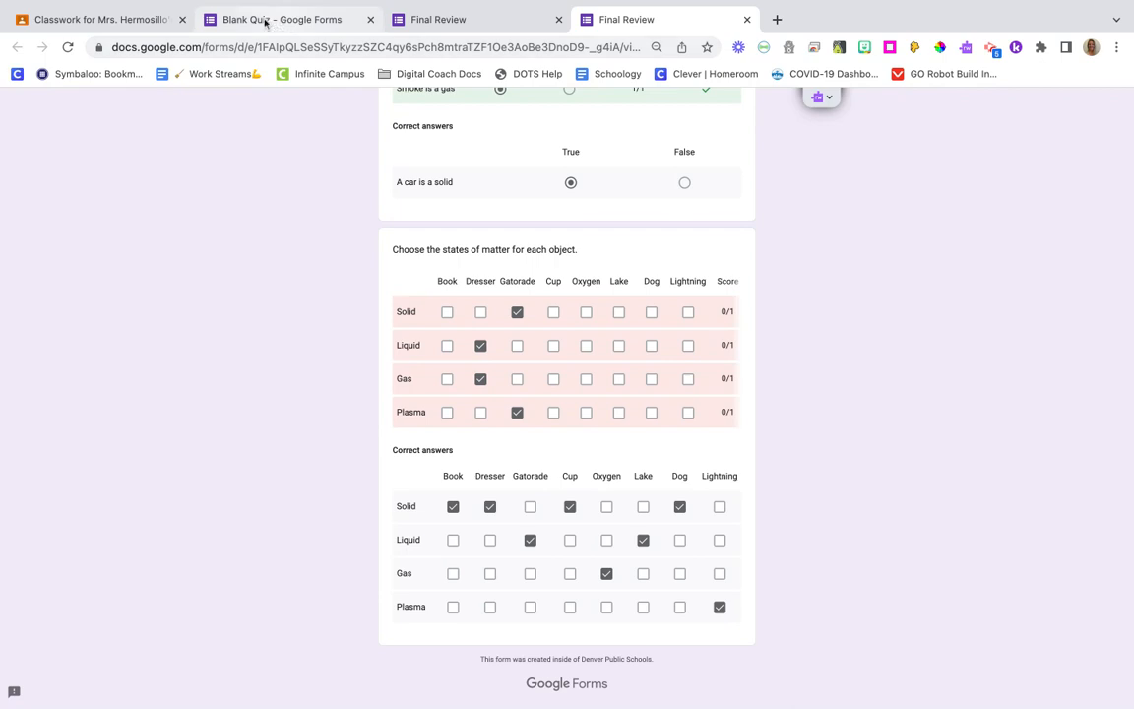
Step: Switch back to the Google Classroom assignment that has the Blank Quiz attached
{"action": "left_click", "coordinate": [135, 20]}
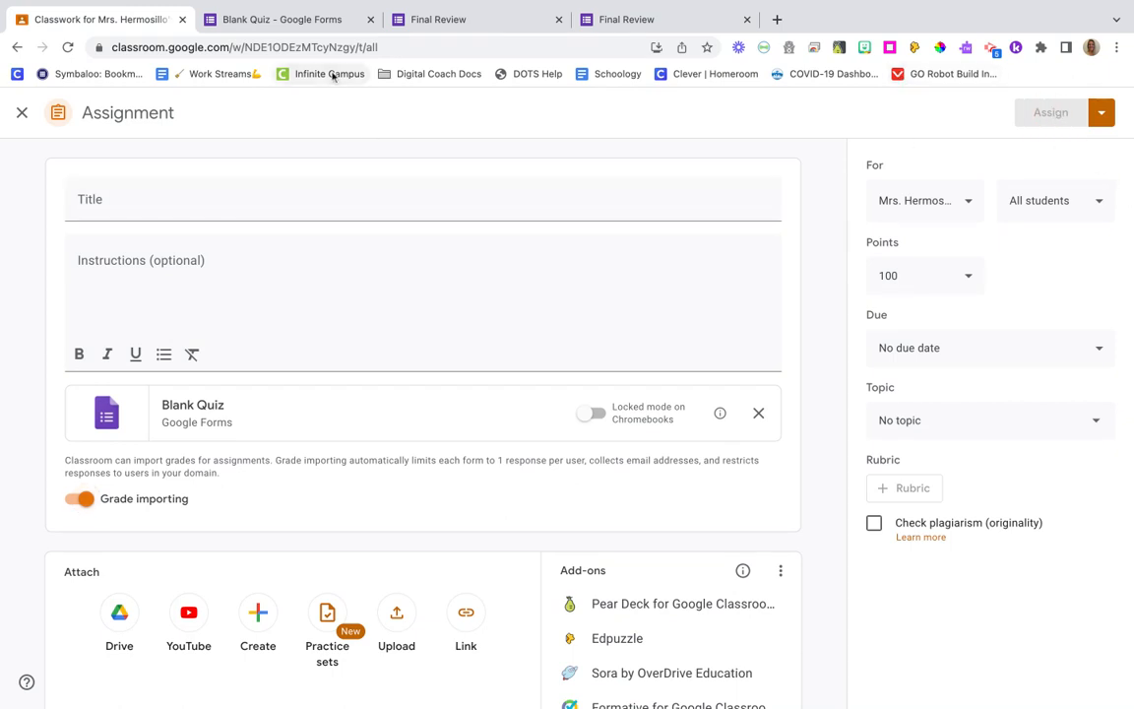
{"action": "mouse_move", "coordinate": [635, 5]}
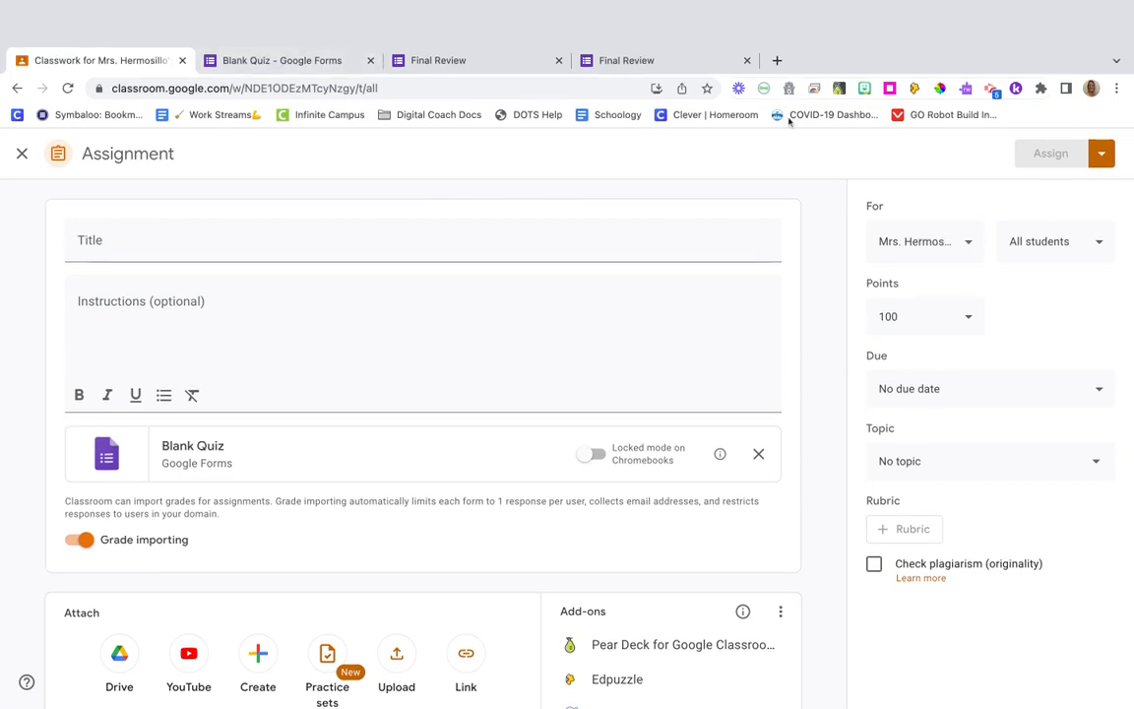